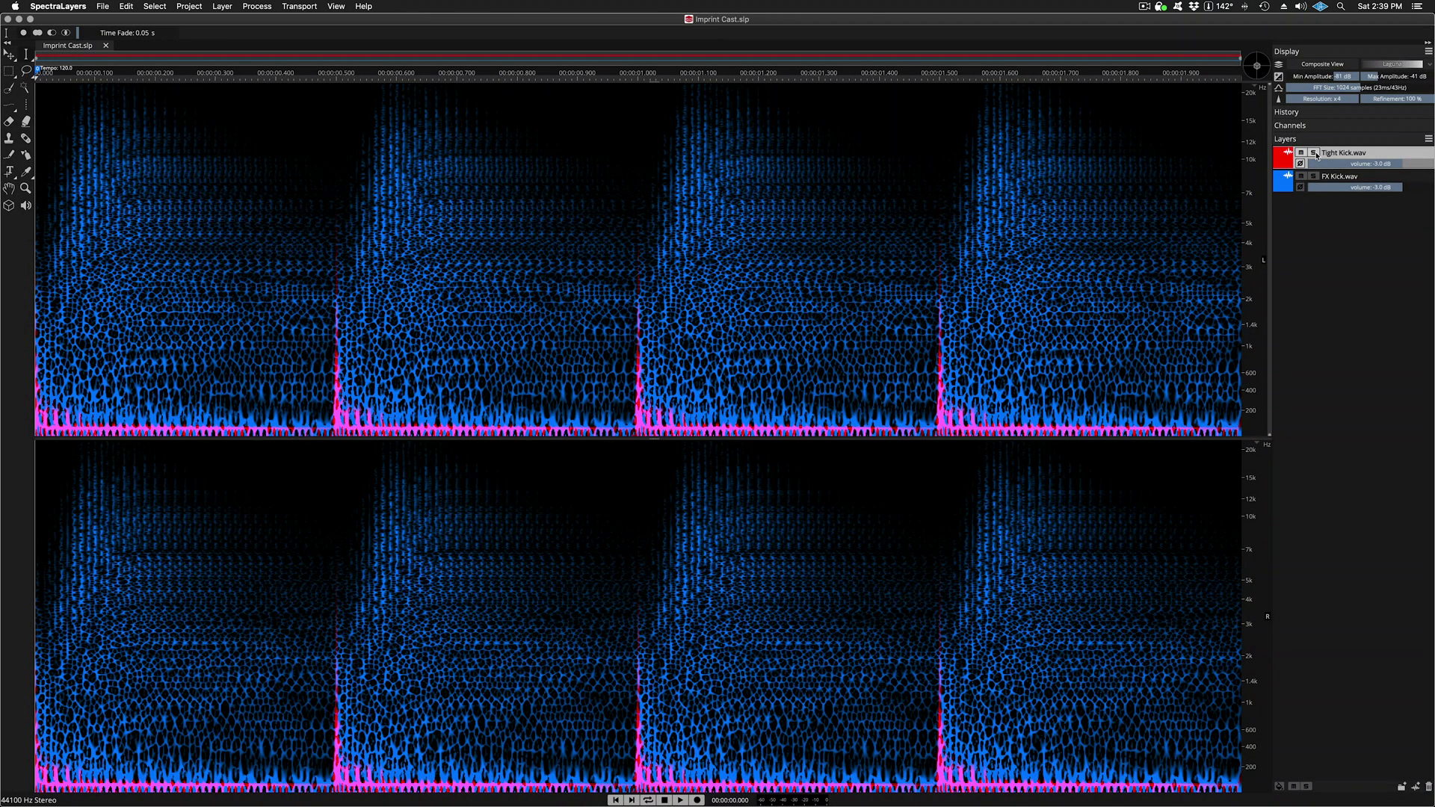
# Unsolo Tight Kick.wav, play FX Kick.wav soloed, then clear its solo so both kicks sound.
pyautogui.click(1314, 153)
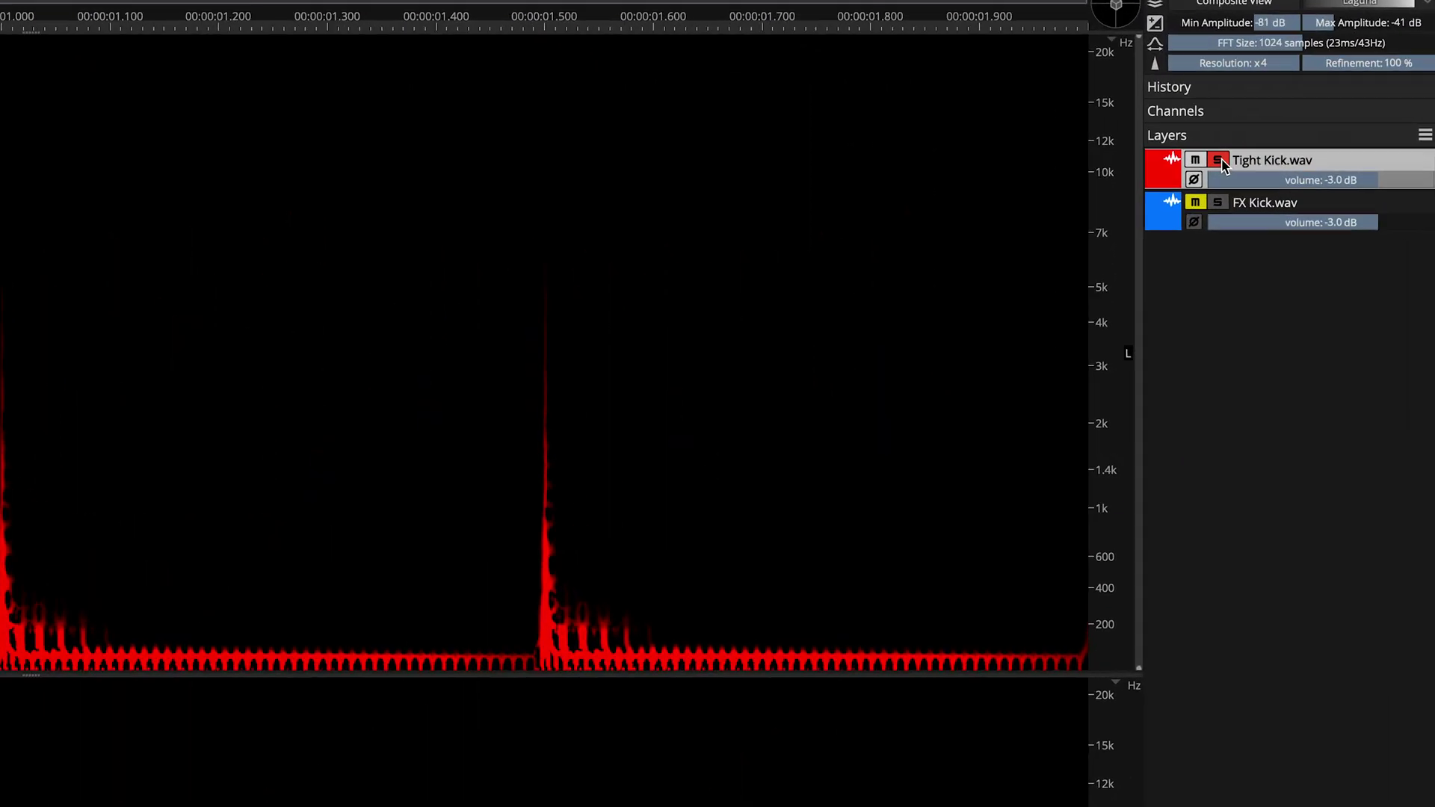
pyautogui.click(1218, 160)
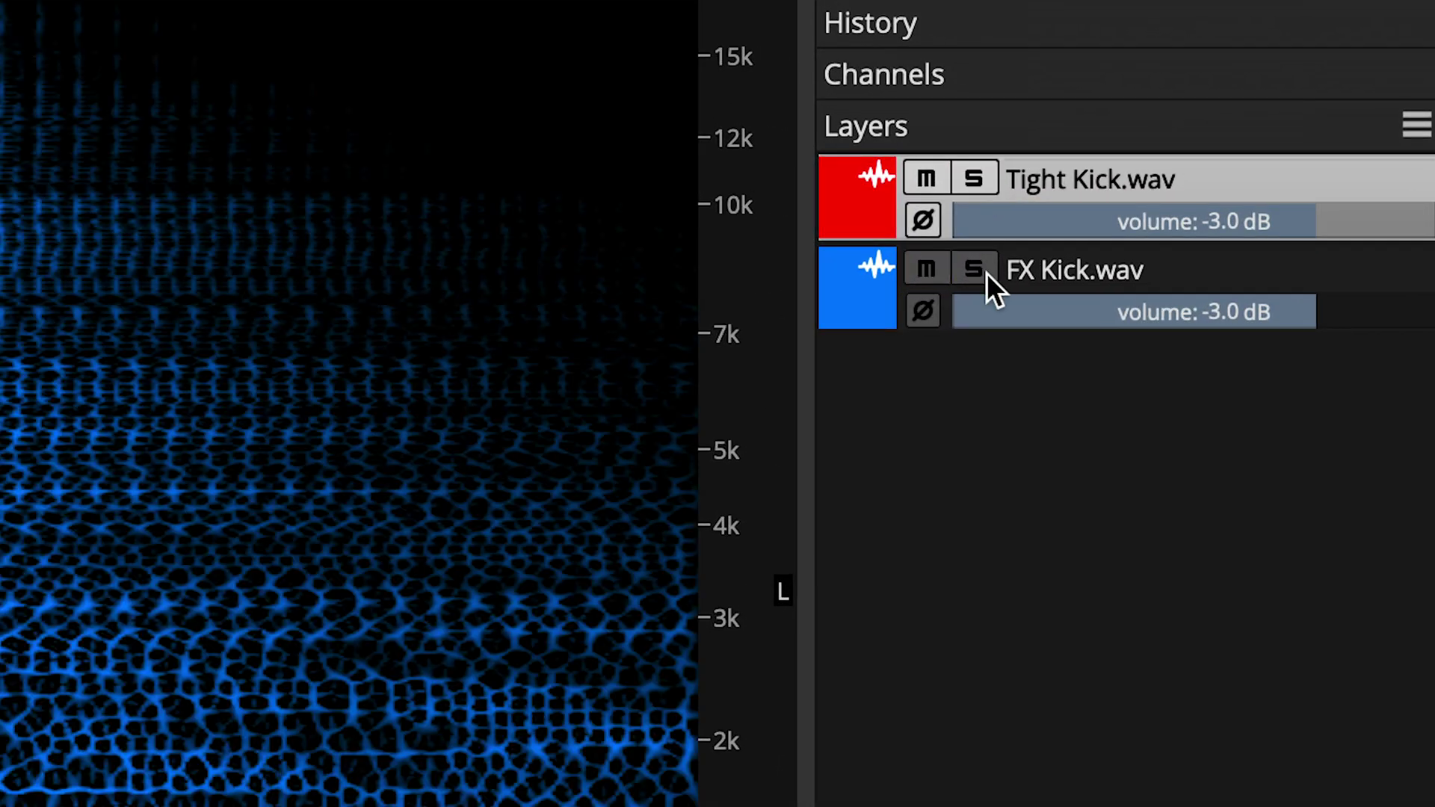
pyautogui.click(986, 272)
pyautogui.press('space')
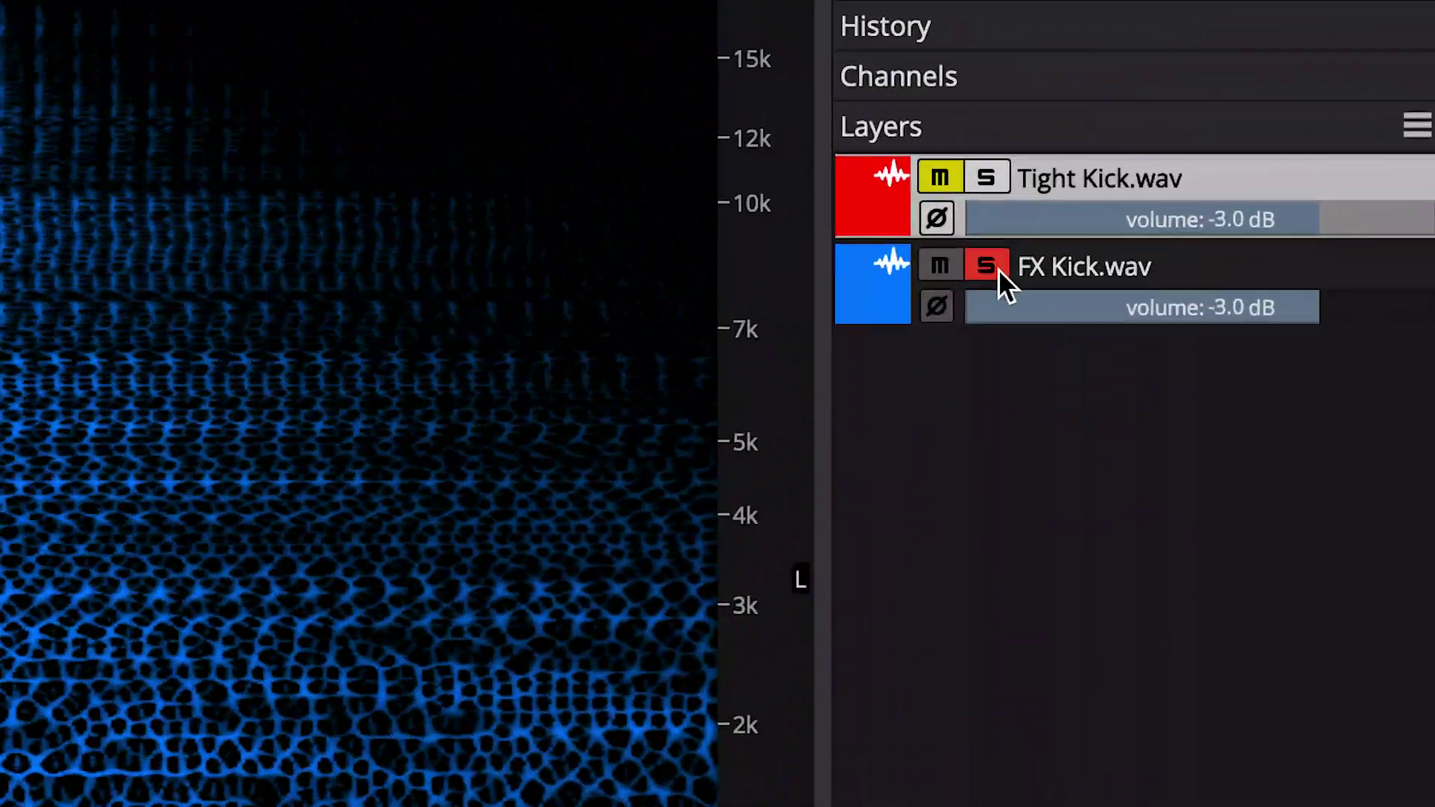
pyautogui.click(998, 269)
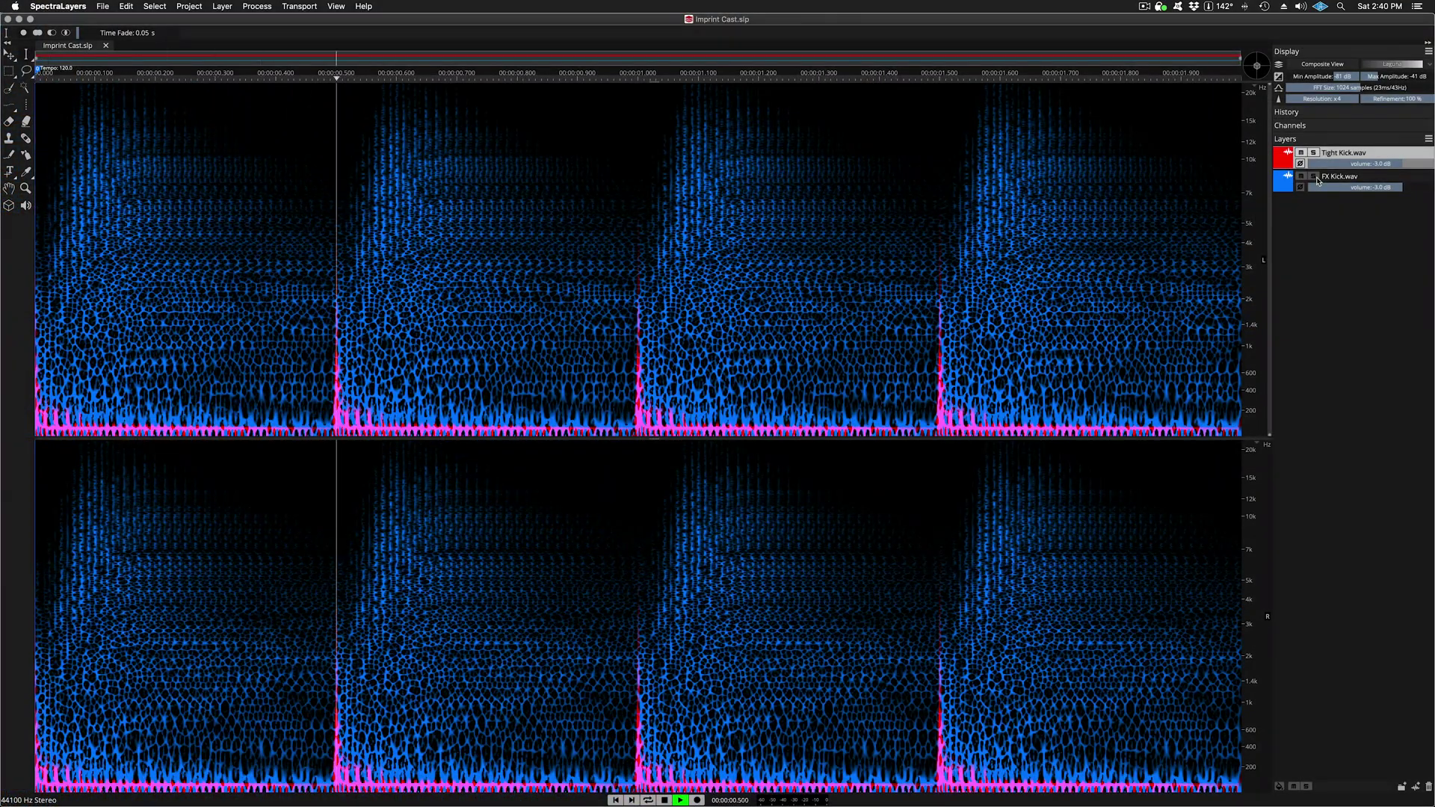
pyautogui.press('space')
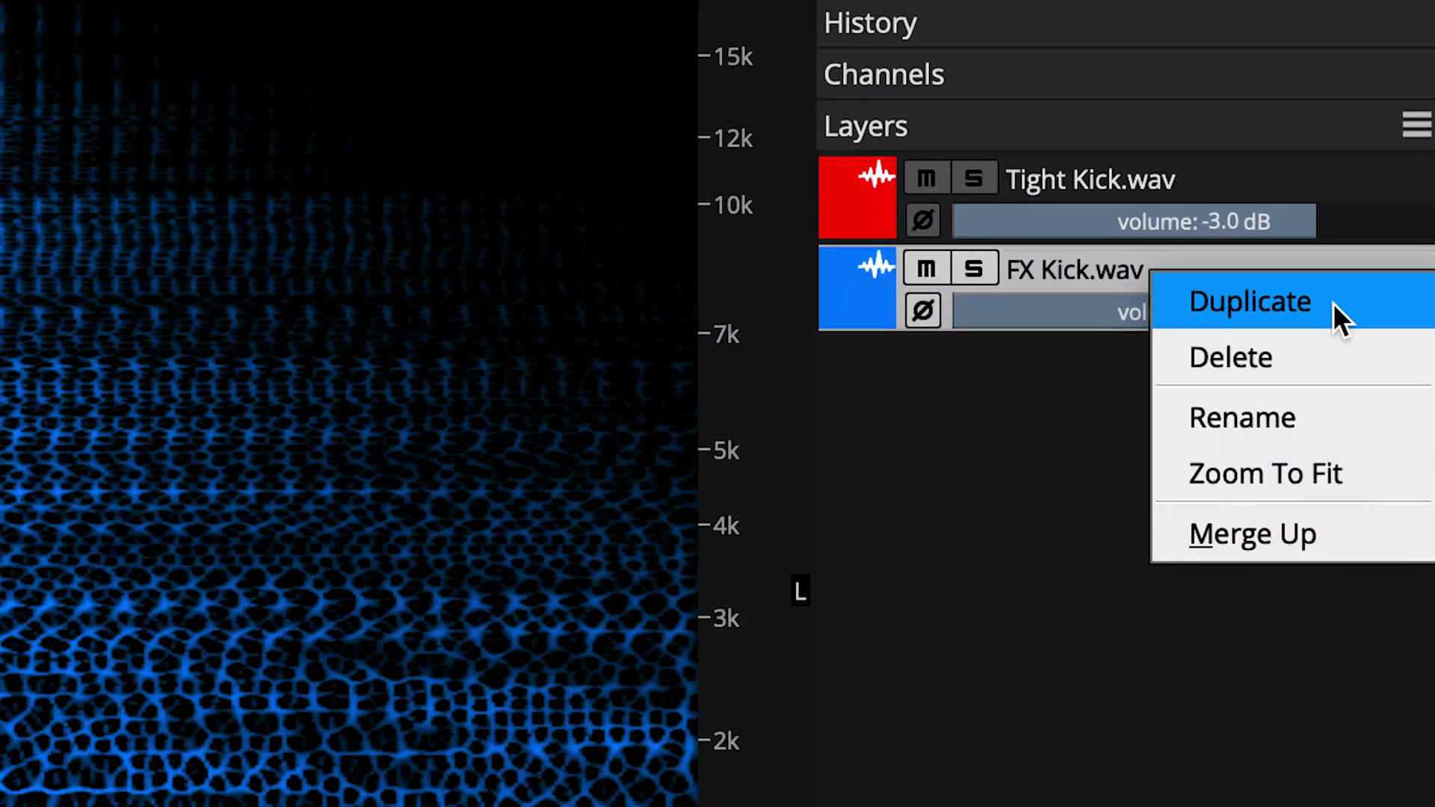
# Duplicate FX Kick.wav, mute the copy, and move it above Tight Kick.wav in the stack.
pyautogui.click(1333, 303)
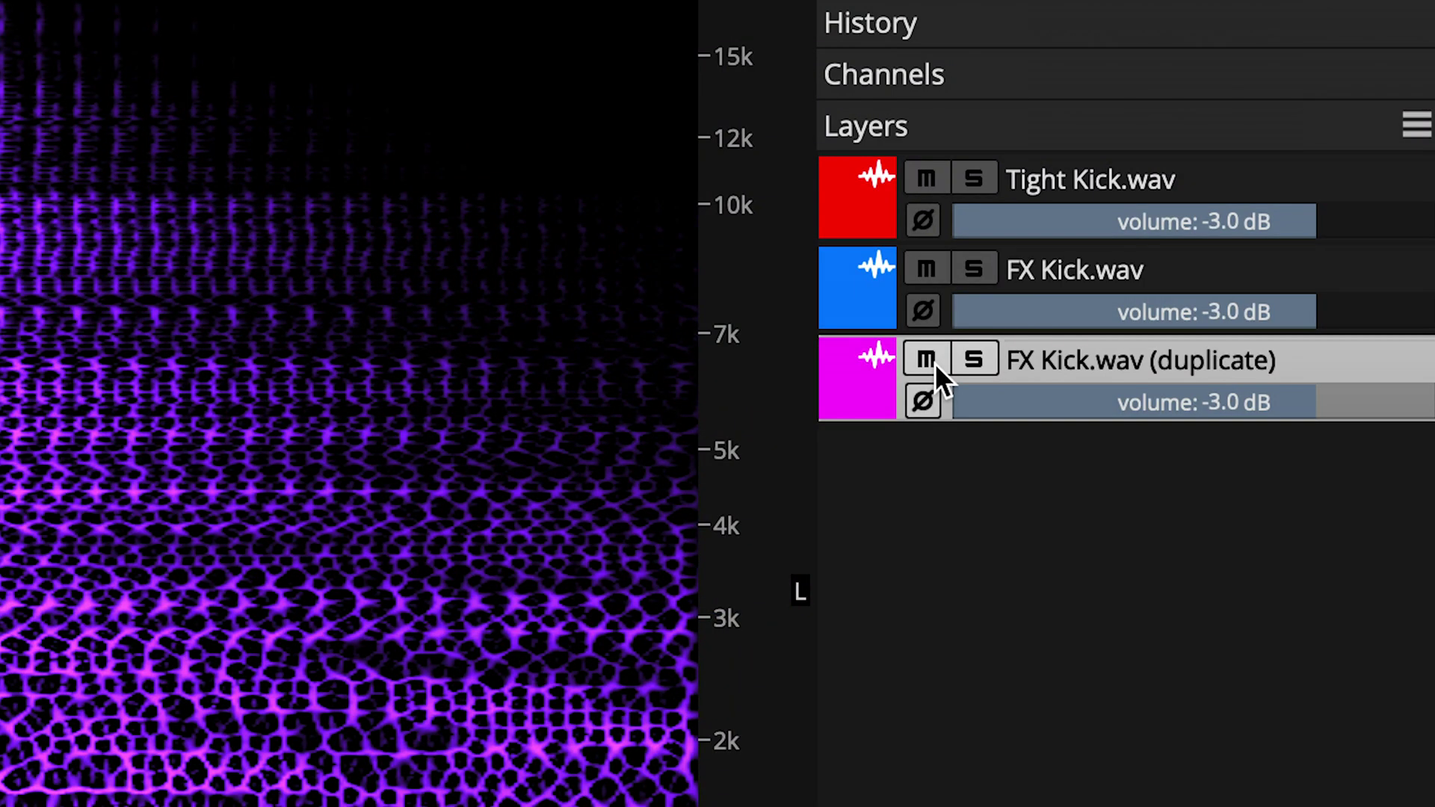
pyautogui.click(935, 363)
pyautogui.moveTo(1345, 356); pyautogui.dragTo(1337, 162)
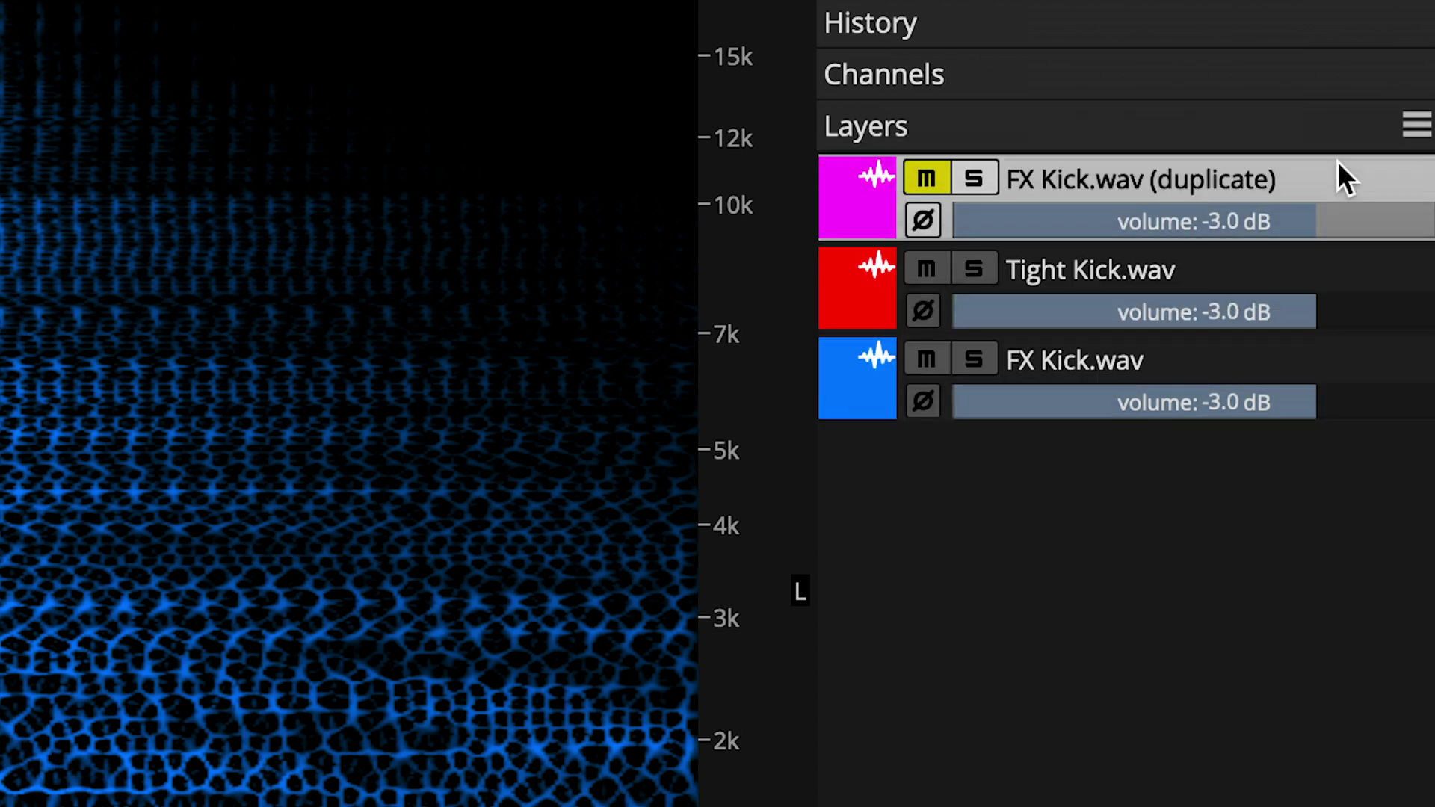
# Select FX Kick.wav and set up Imprint with Cast operation and Tight Kick.wav as source.
pyautogui.click(1192, 361)
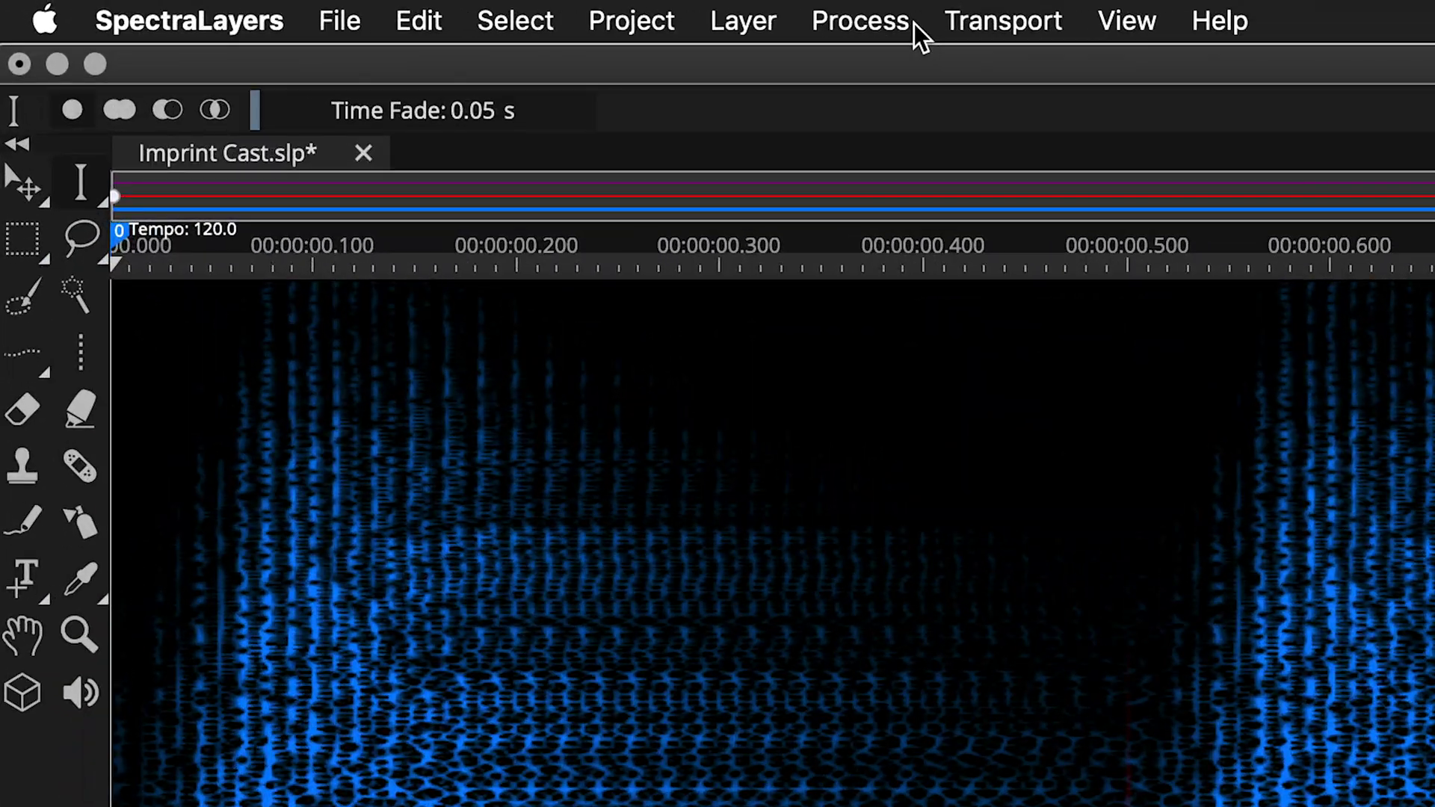
pyautogui.click(913, 24)
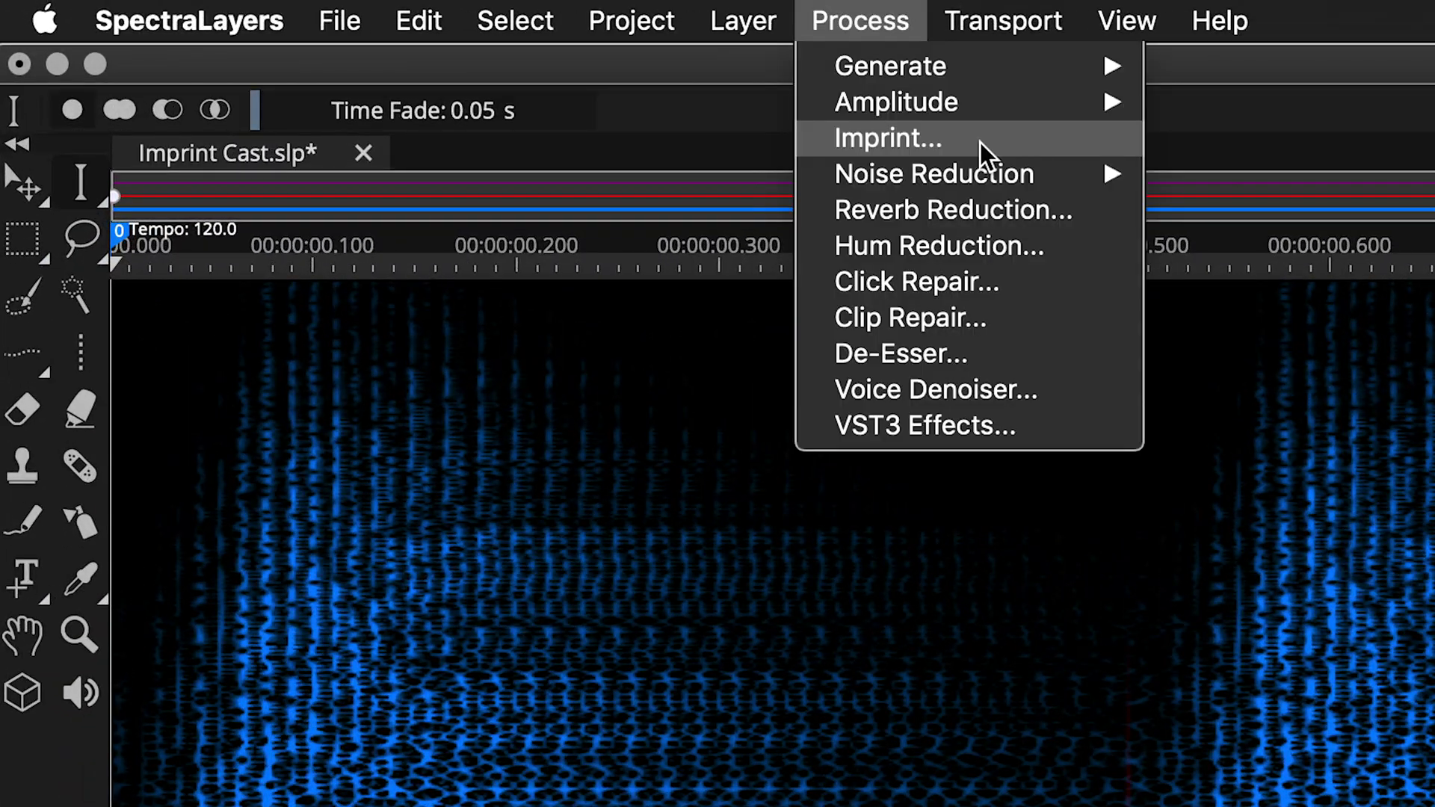
pyautogui.click(980, 142)
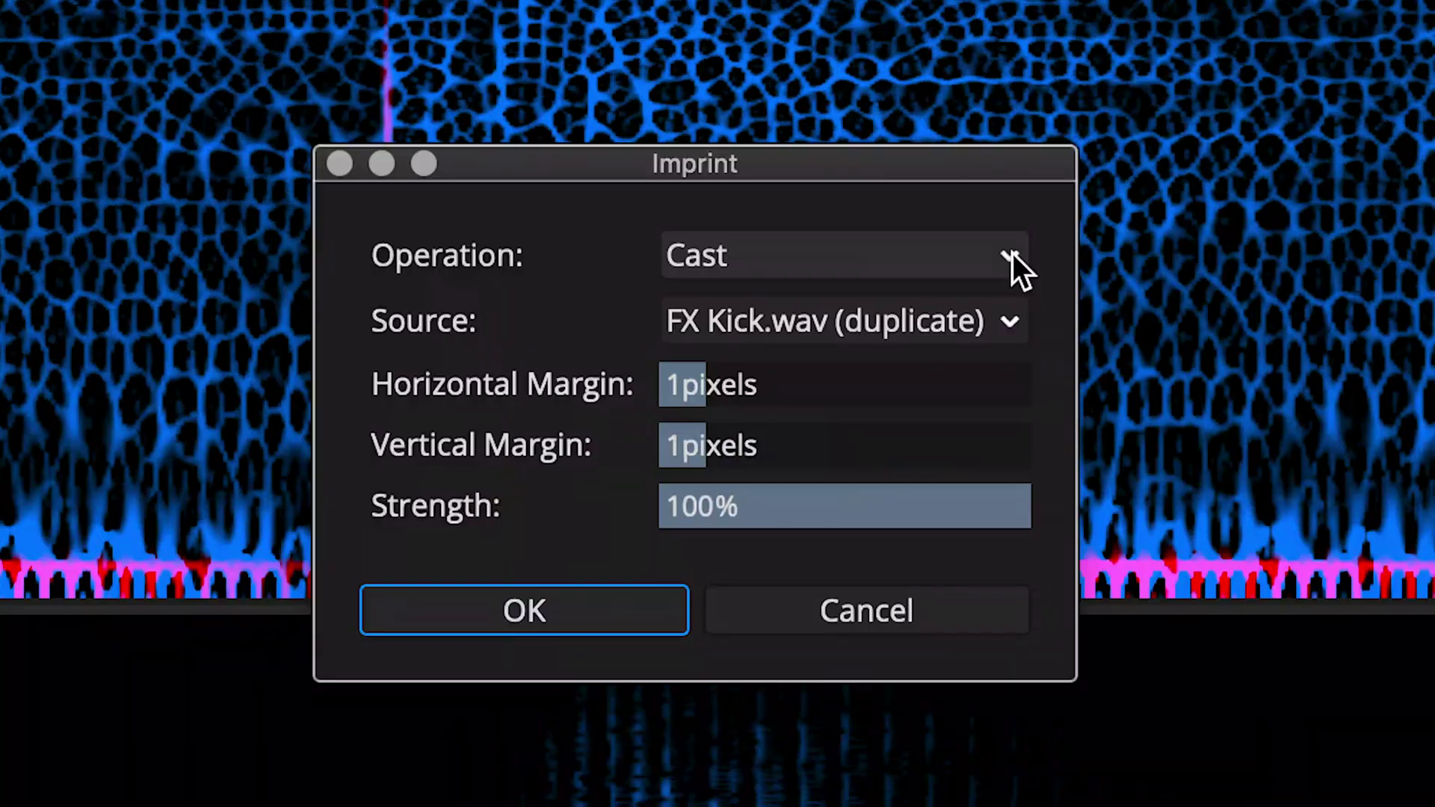
pyautogui.click(1012, 256)
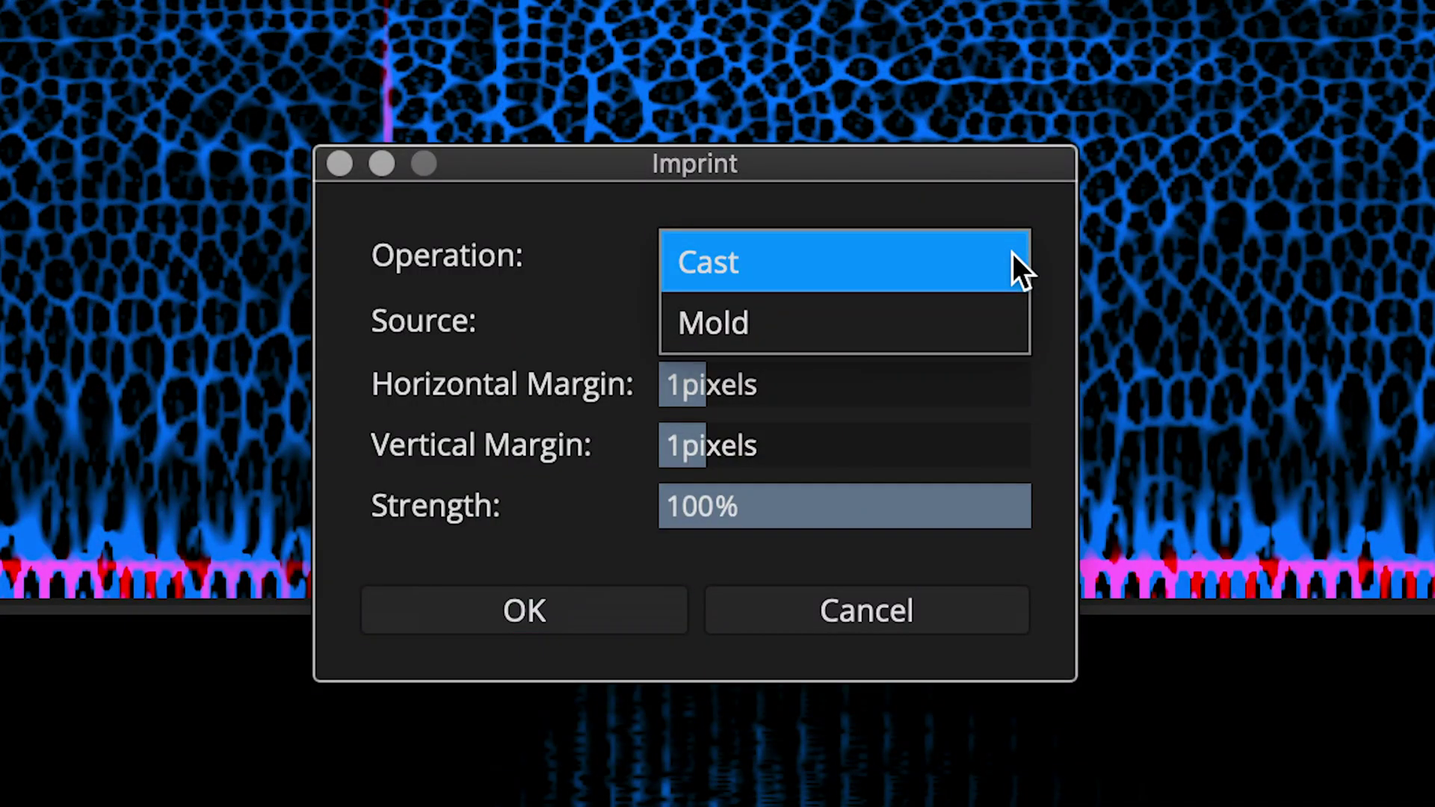
pyautogui.click(1012, 254)
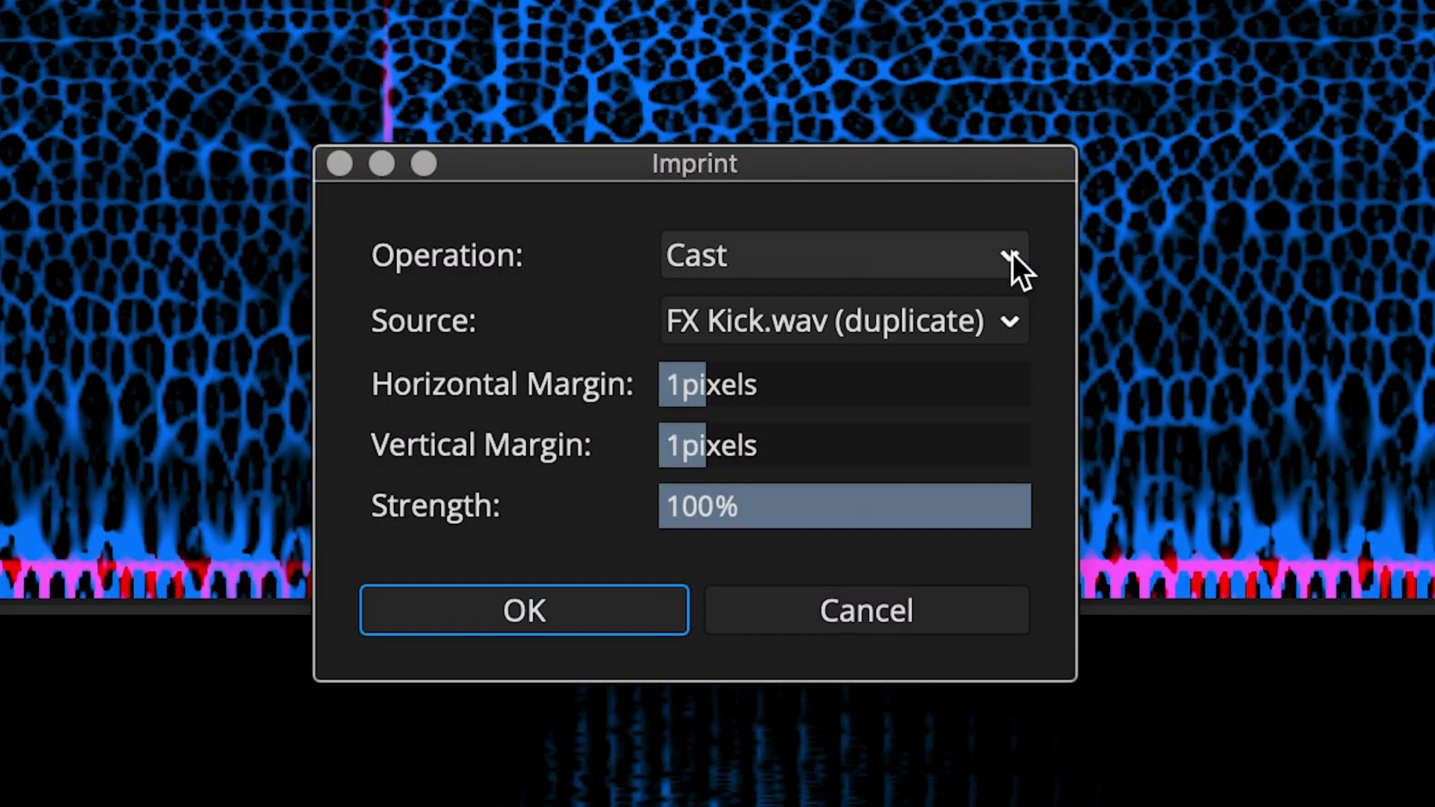
pyautogui.click(1010, 320)
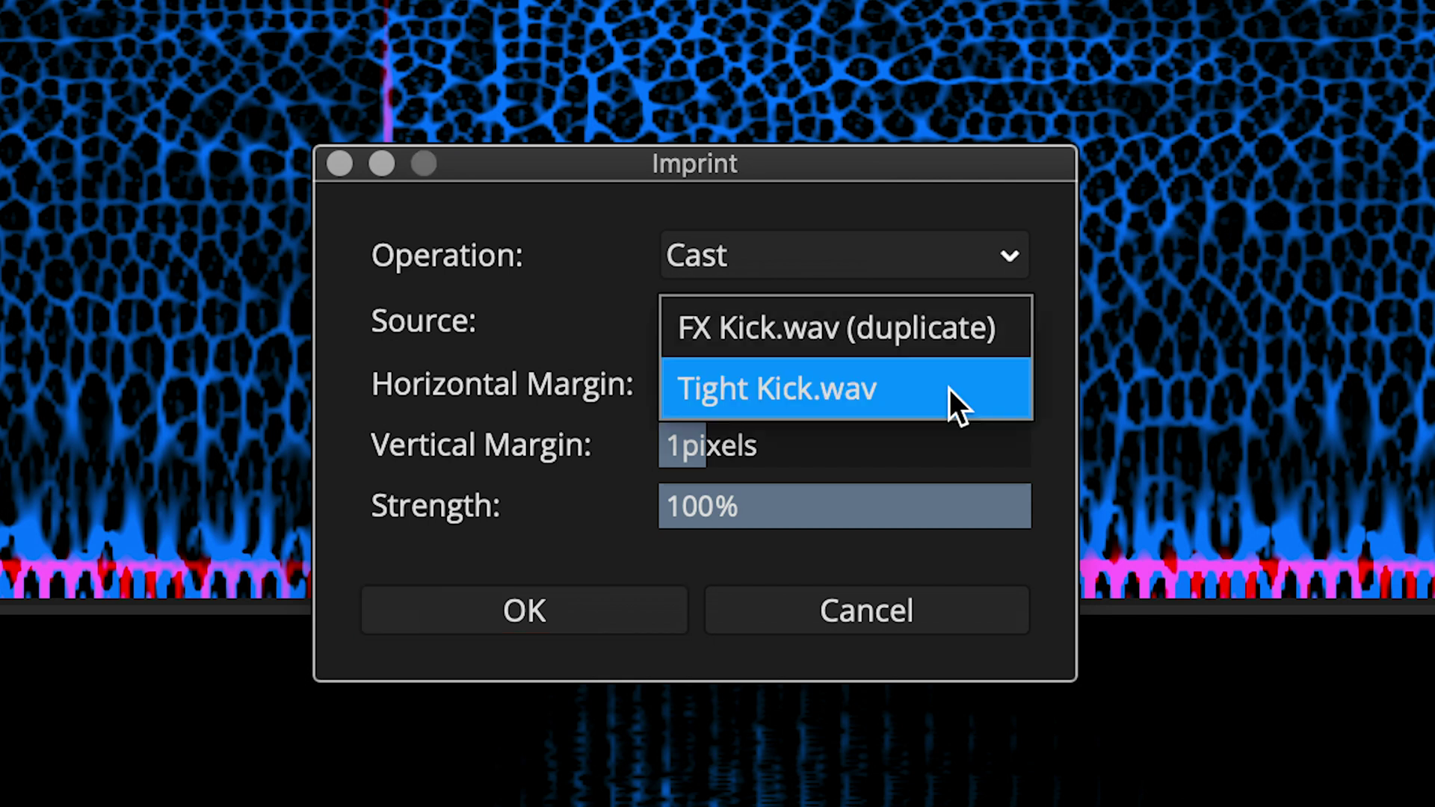
pyautogui.click(949, 388)
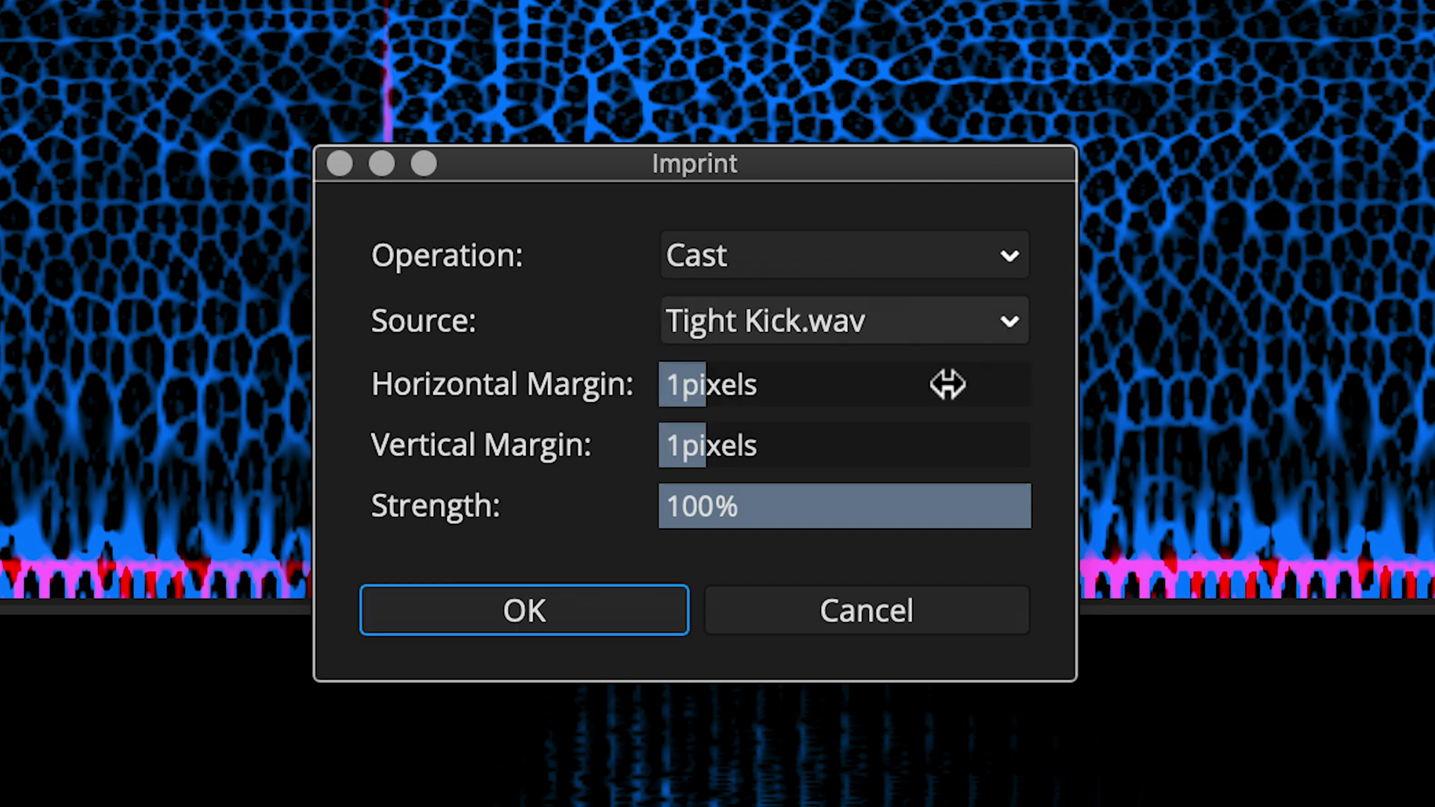
# Set horizontal and vertical margins to 8 pixels and apply the cast.
pyautogui.click(947, 384)
pyautogui.moveTo(947, 384); pyautogui.dragTo(1039, 384)
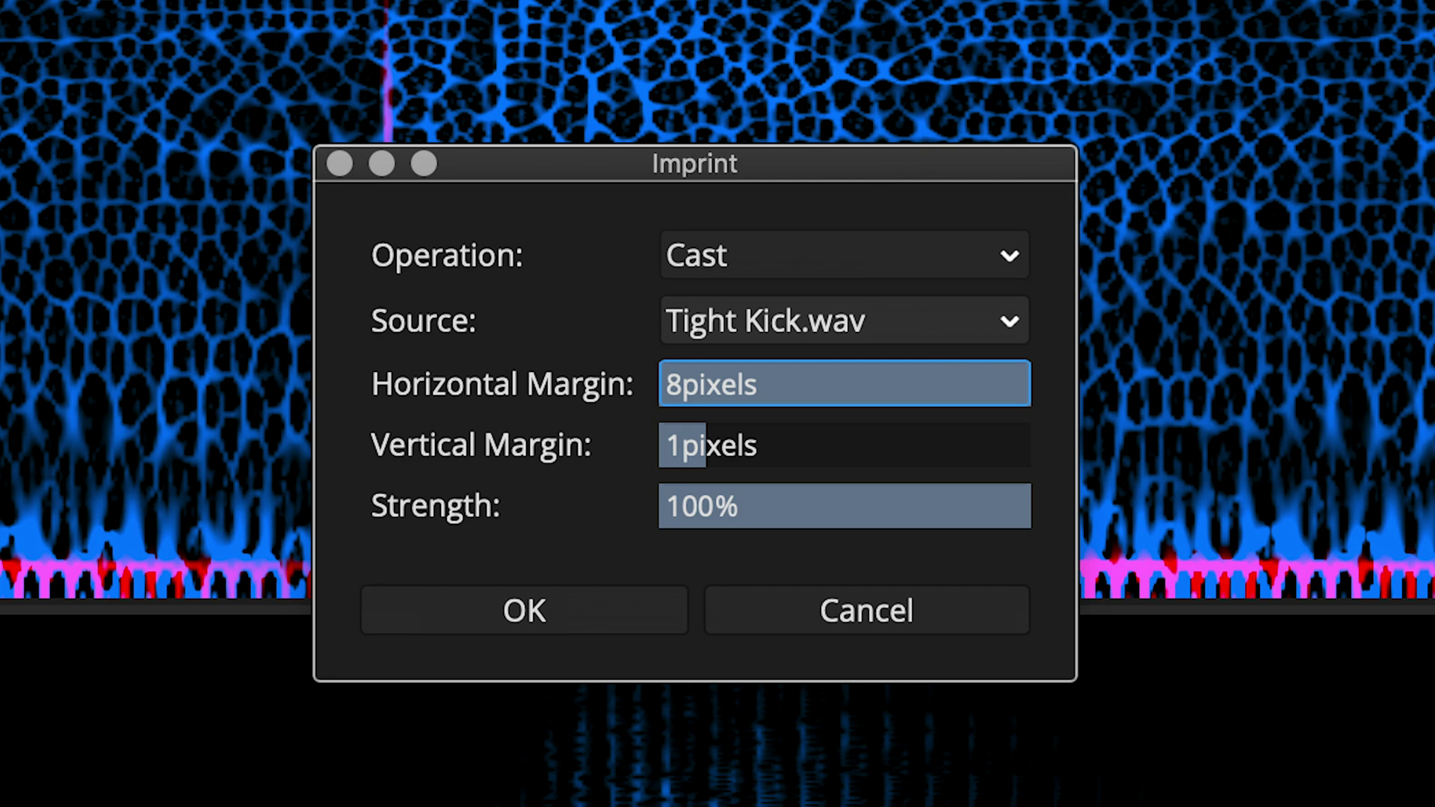
pyautogui.click(903, 451)
pyautogui.moveTo(906, 451); pyautogui.dragTo(1038, 451)
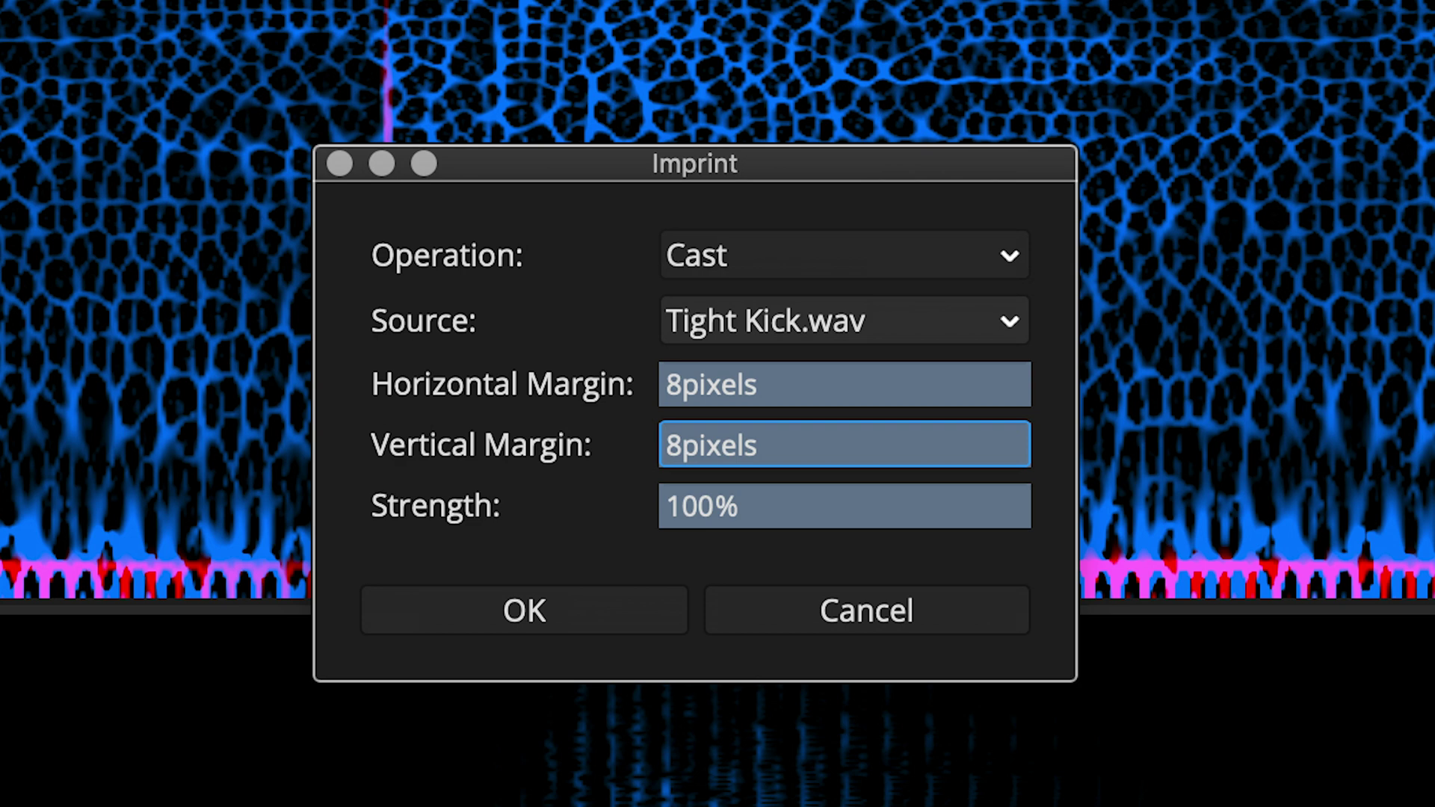
pyautogui.click(566, 611)
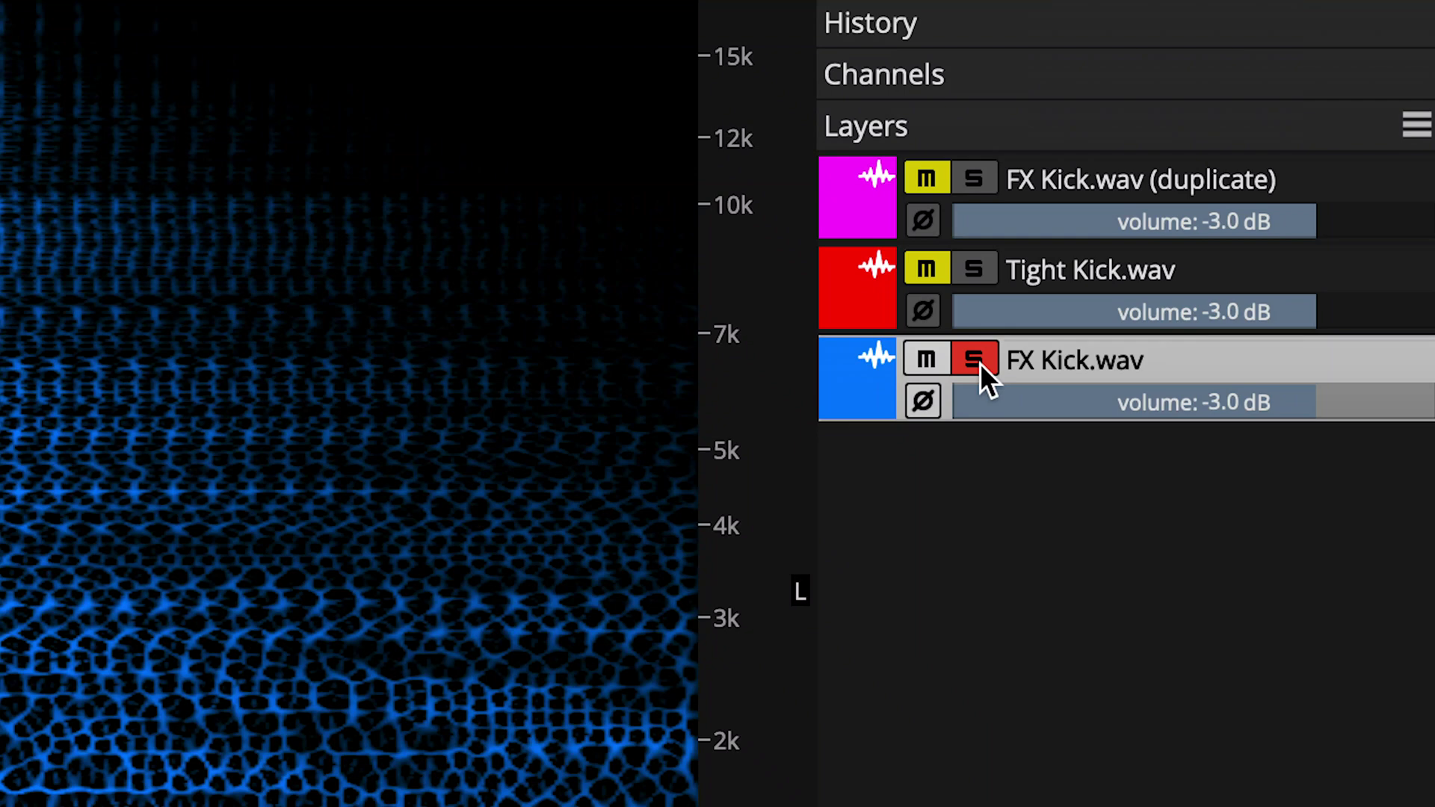
# Solo-compare the cast FX Kick with the unprocessed duplicate, then play it with Tight Kick.wav.
pyautogui.click(979, 363)
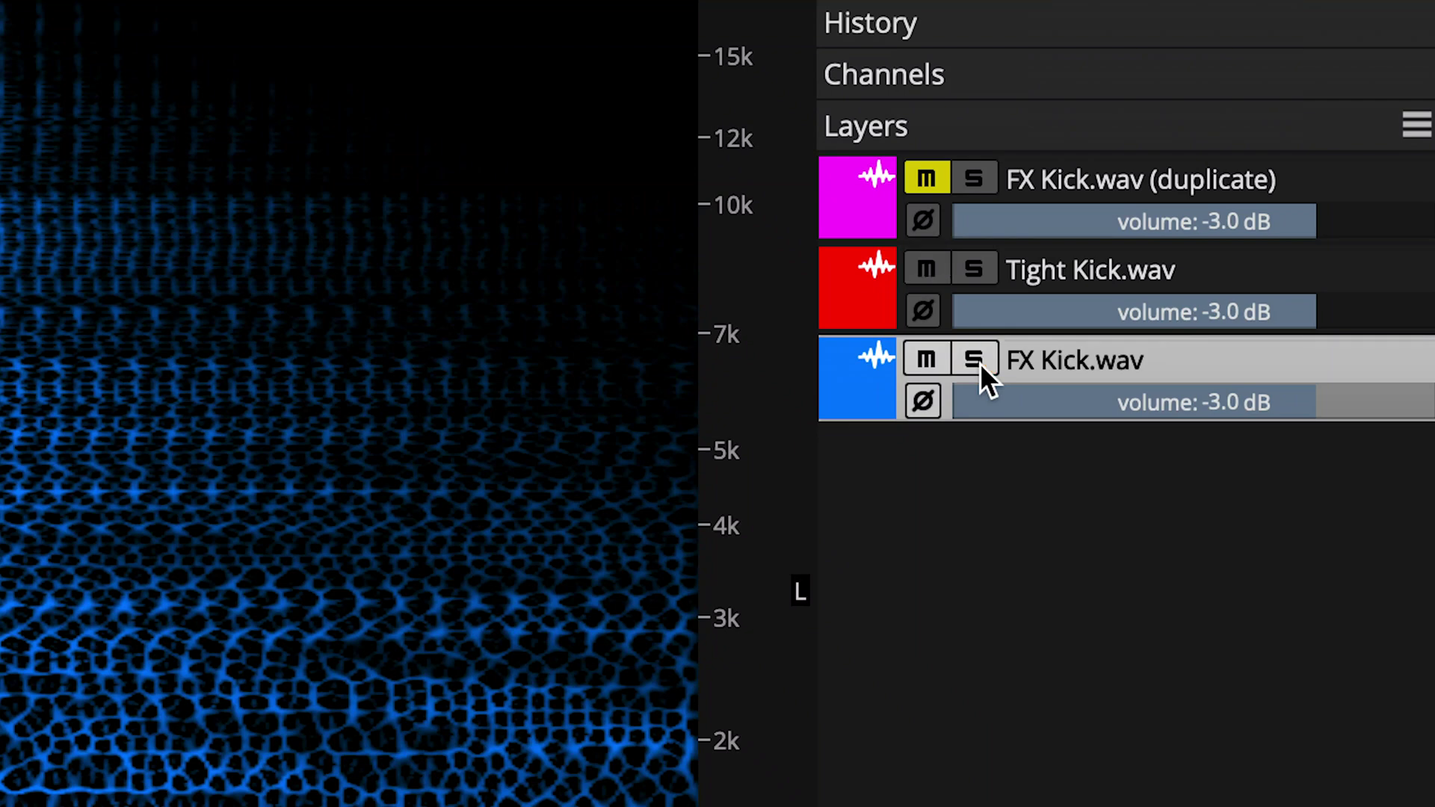
pyautogui.click(988, 181)
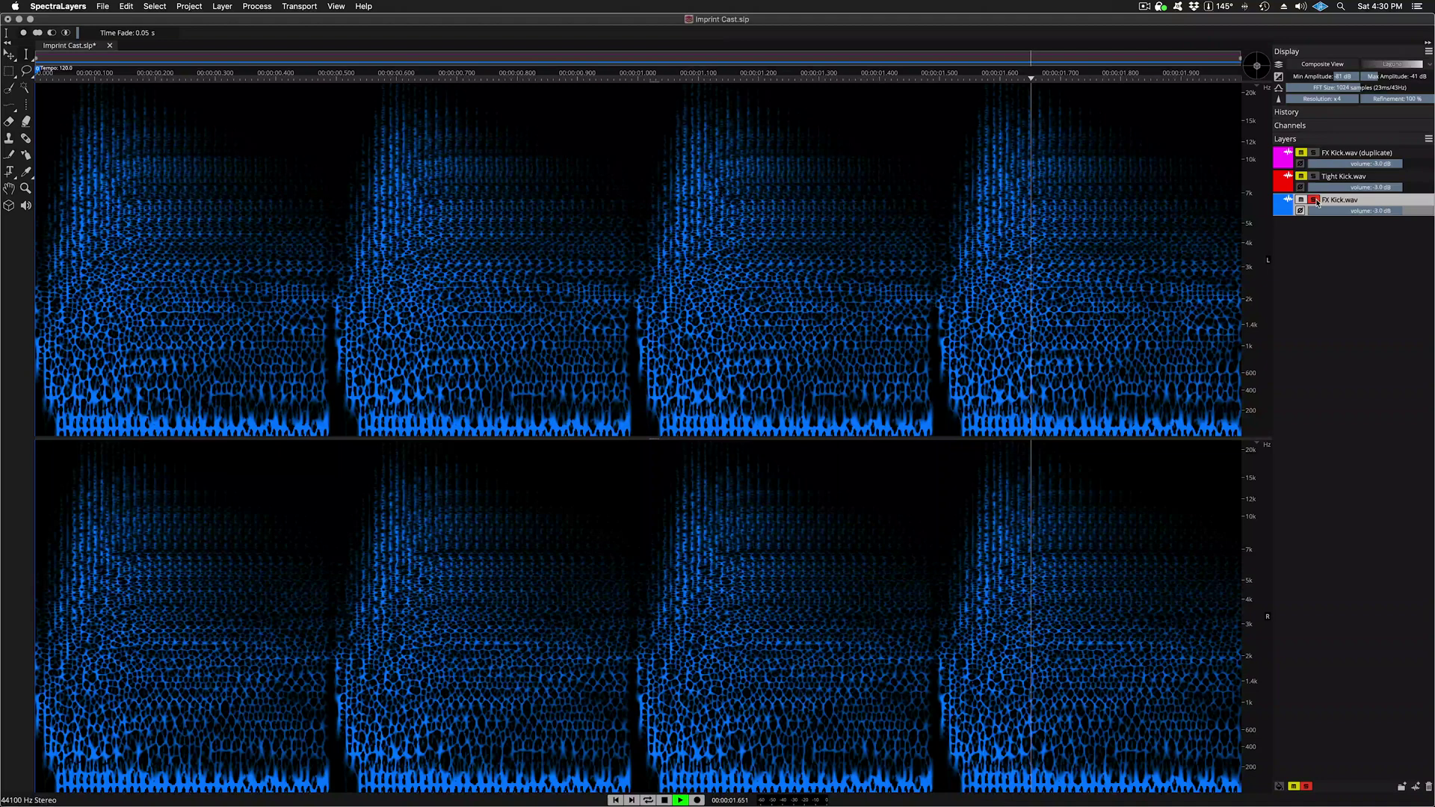
pyautogui.click(1314, 177)
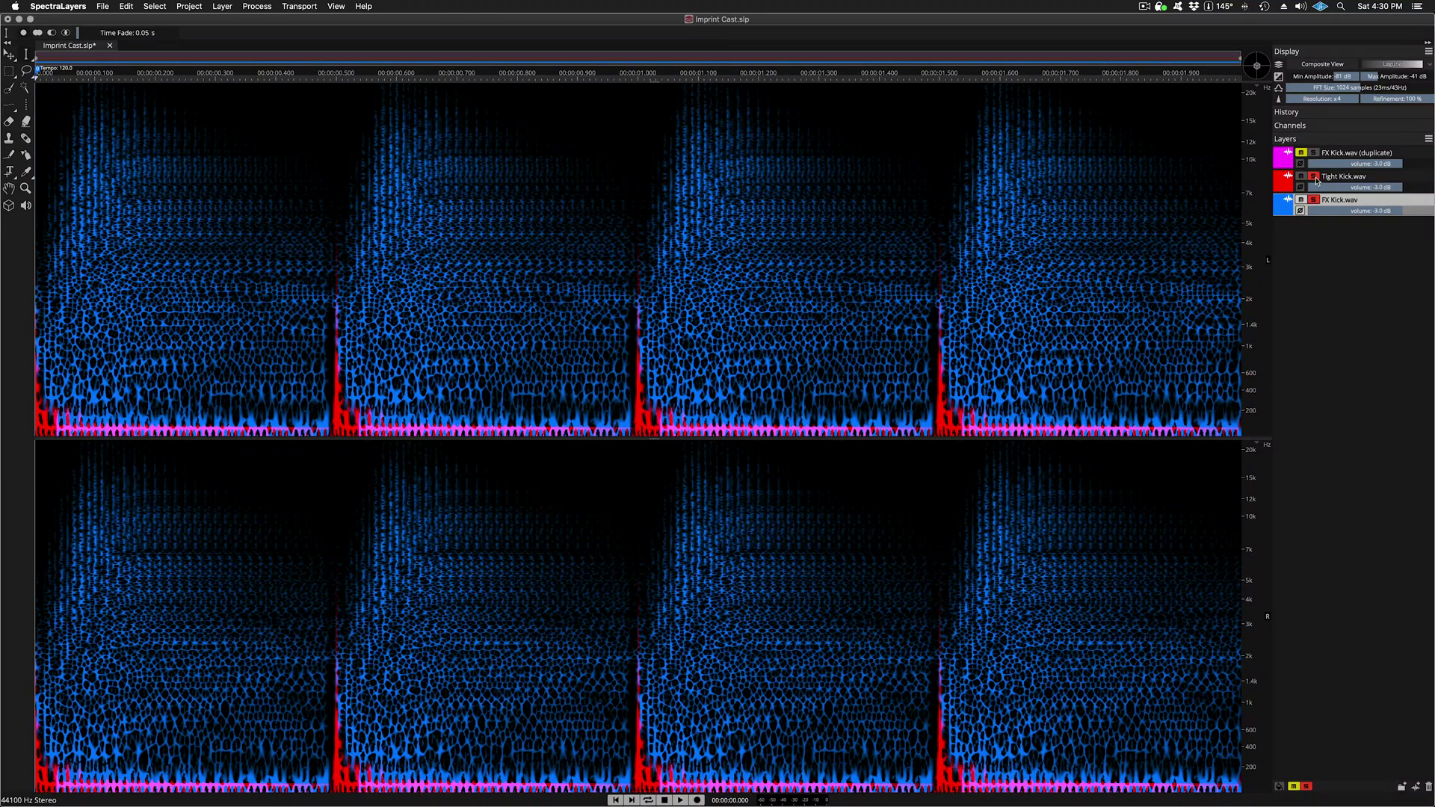
pyautogui.click(1314, 177)
pyautogui.click(1314, 177)
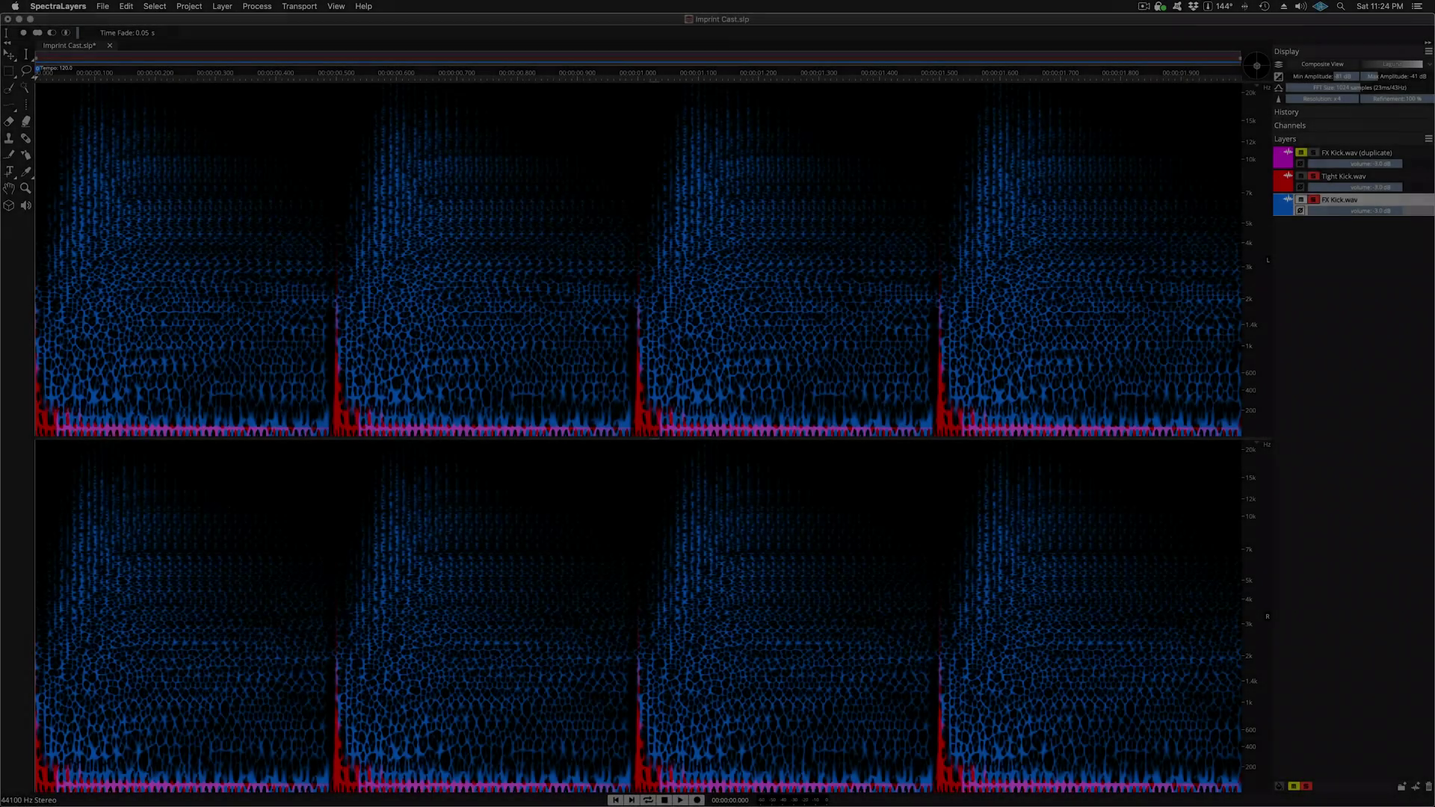
pyautogui.press('space')
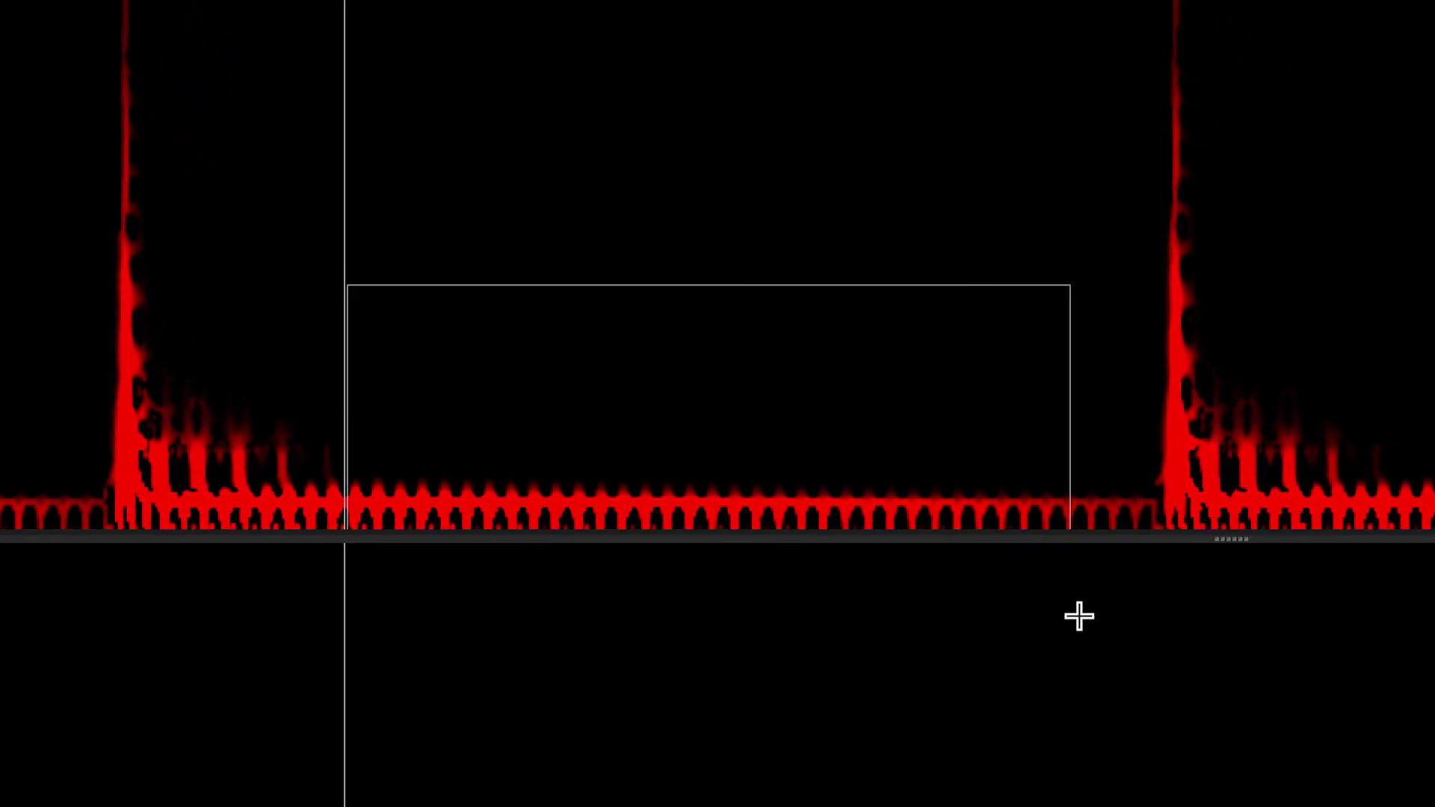
# Drag a rectangle selection over the low end between kick hits two and three.
pyautogui.moveTo(1137, 617); pyautogui.dragTo(1136, 616)
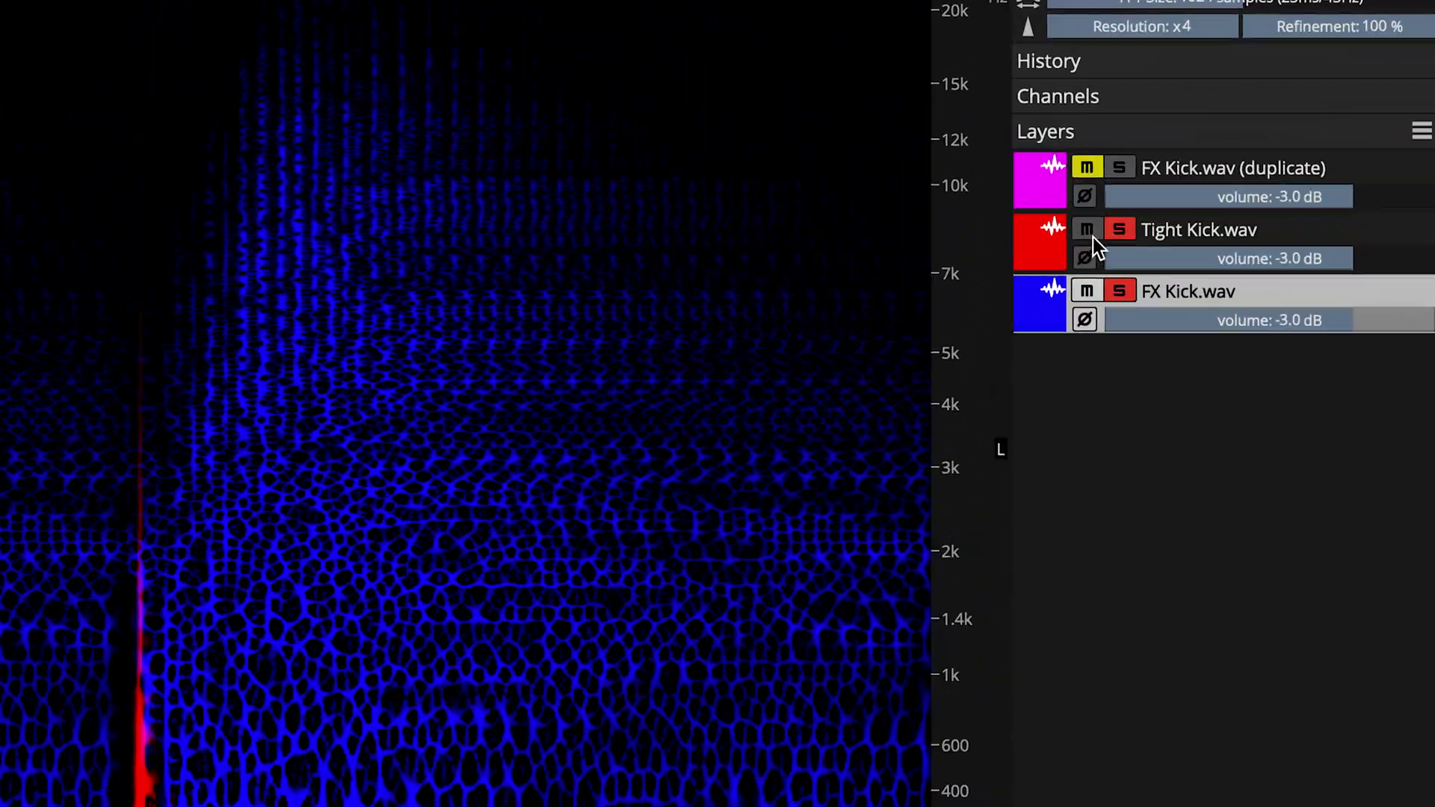
# Mute Tight Kick.wav, solo the FX Kick.wav duplicate, and recolour the duplicate blue.
pyautogui.click(1301, 177)
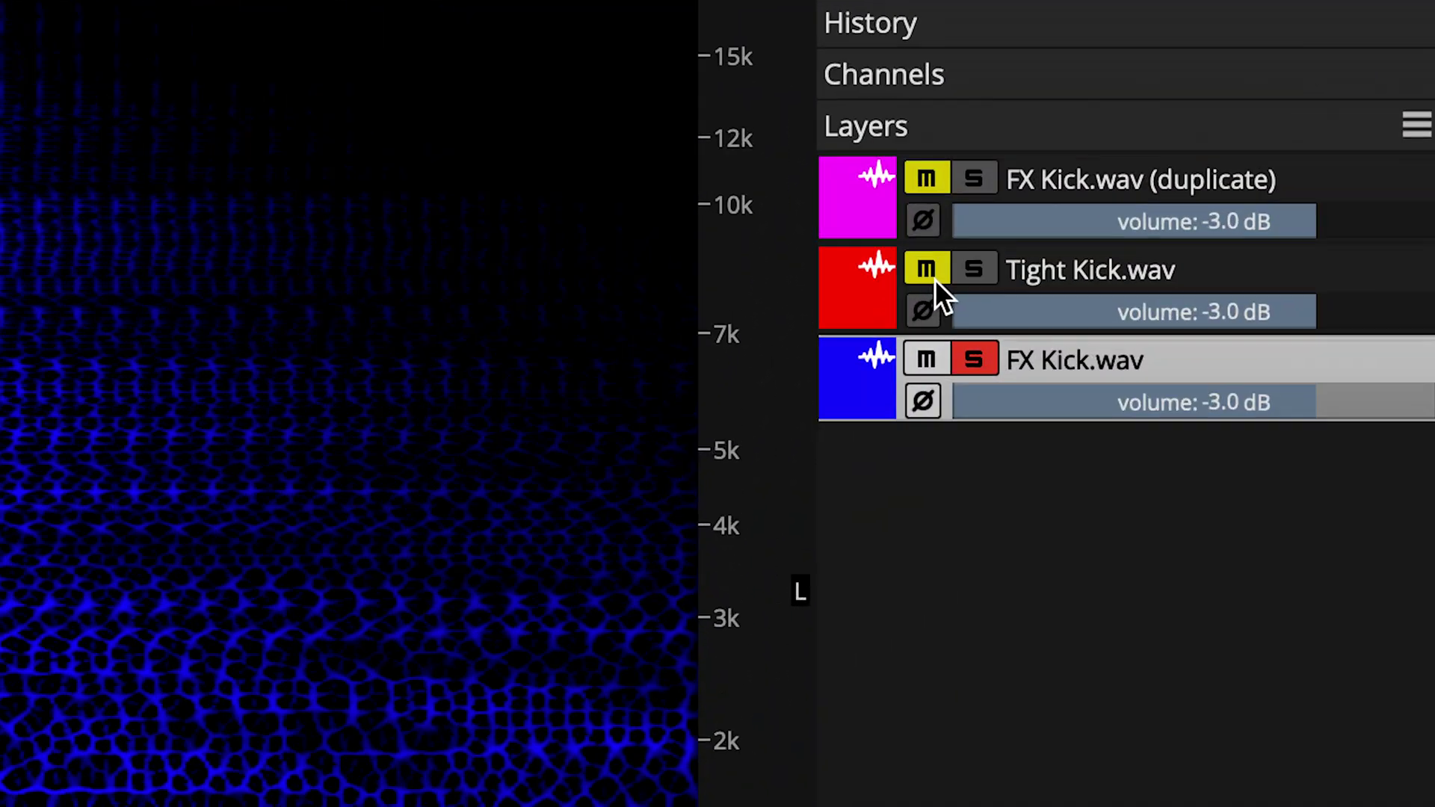
pyautogui.click(985, 186)
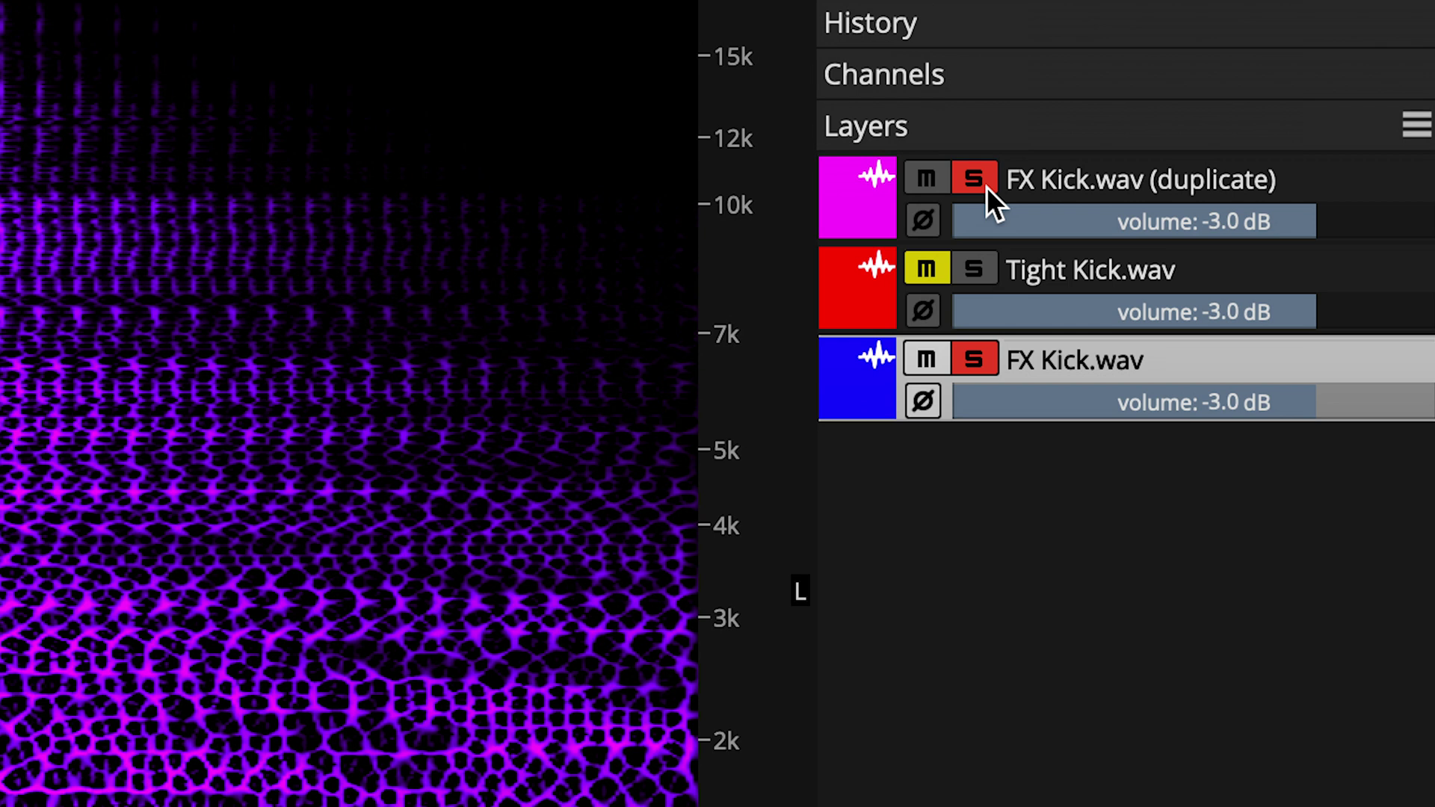
pyautogui.click(855, 201)
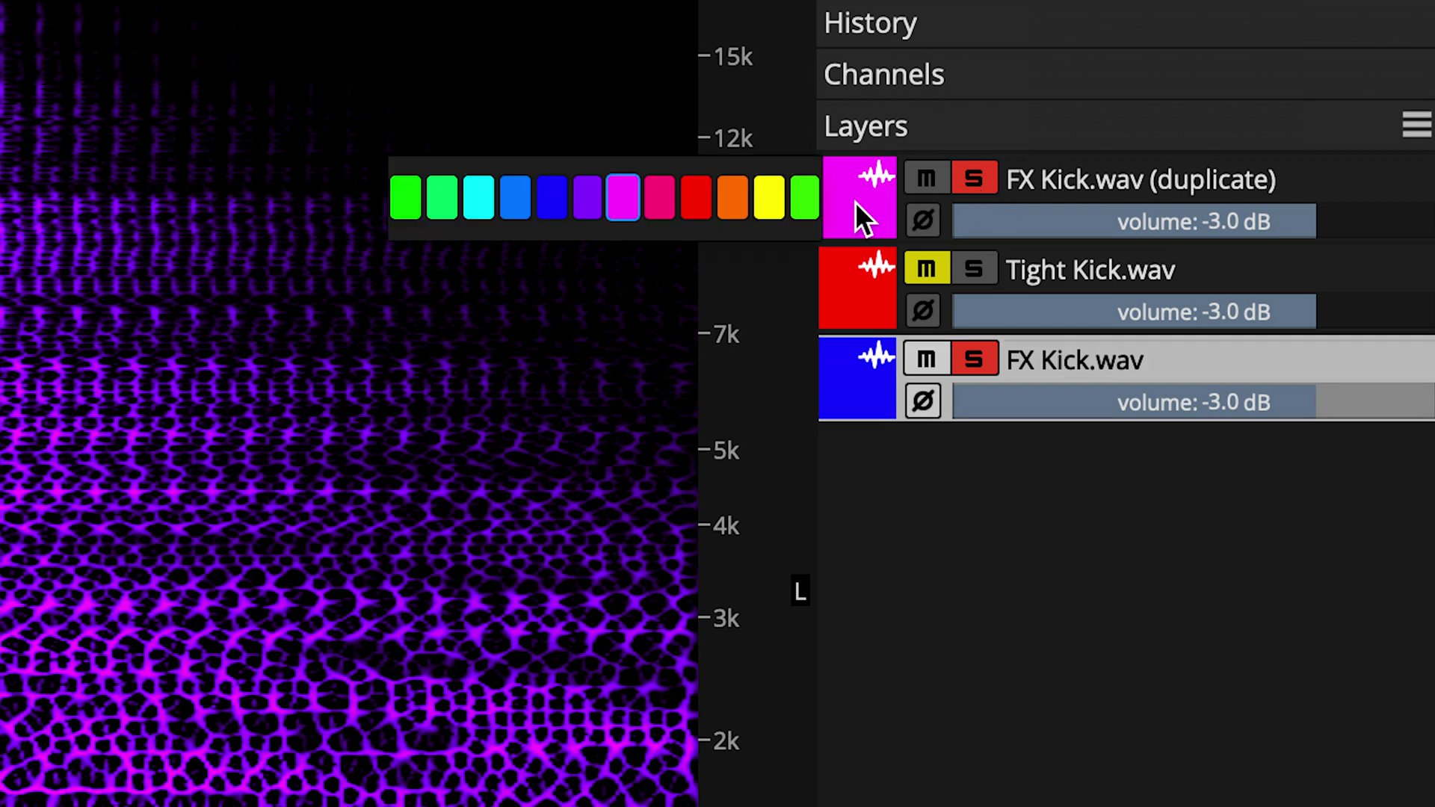
pyautogui.click(551, 200)
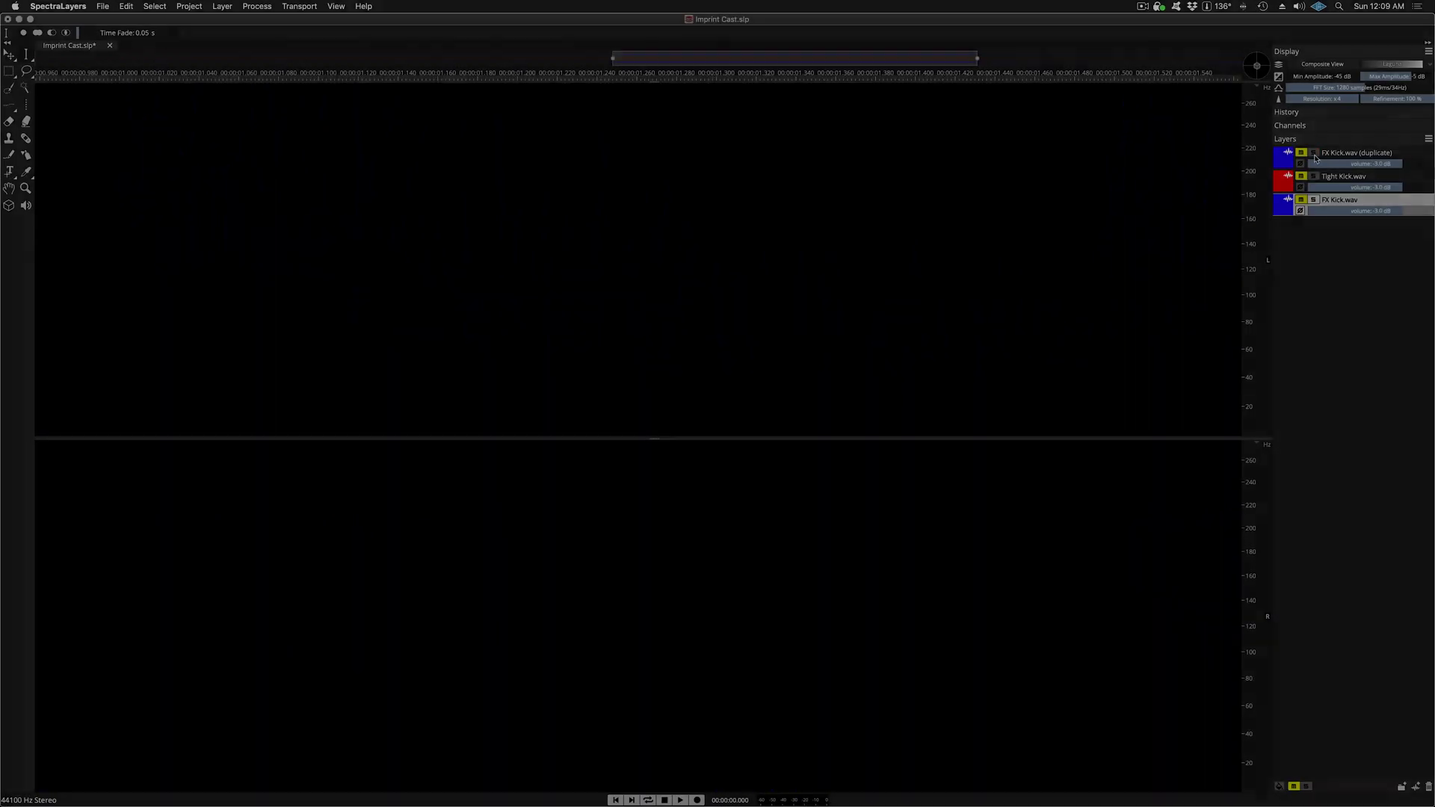
# Solo the unprocessed FX Kick copy, then switch the solo to the cast FX Kick.wav.
pyautogui.click(1313, 200)
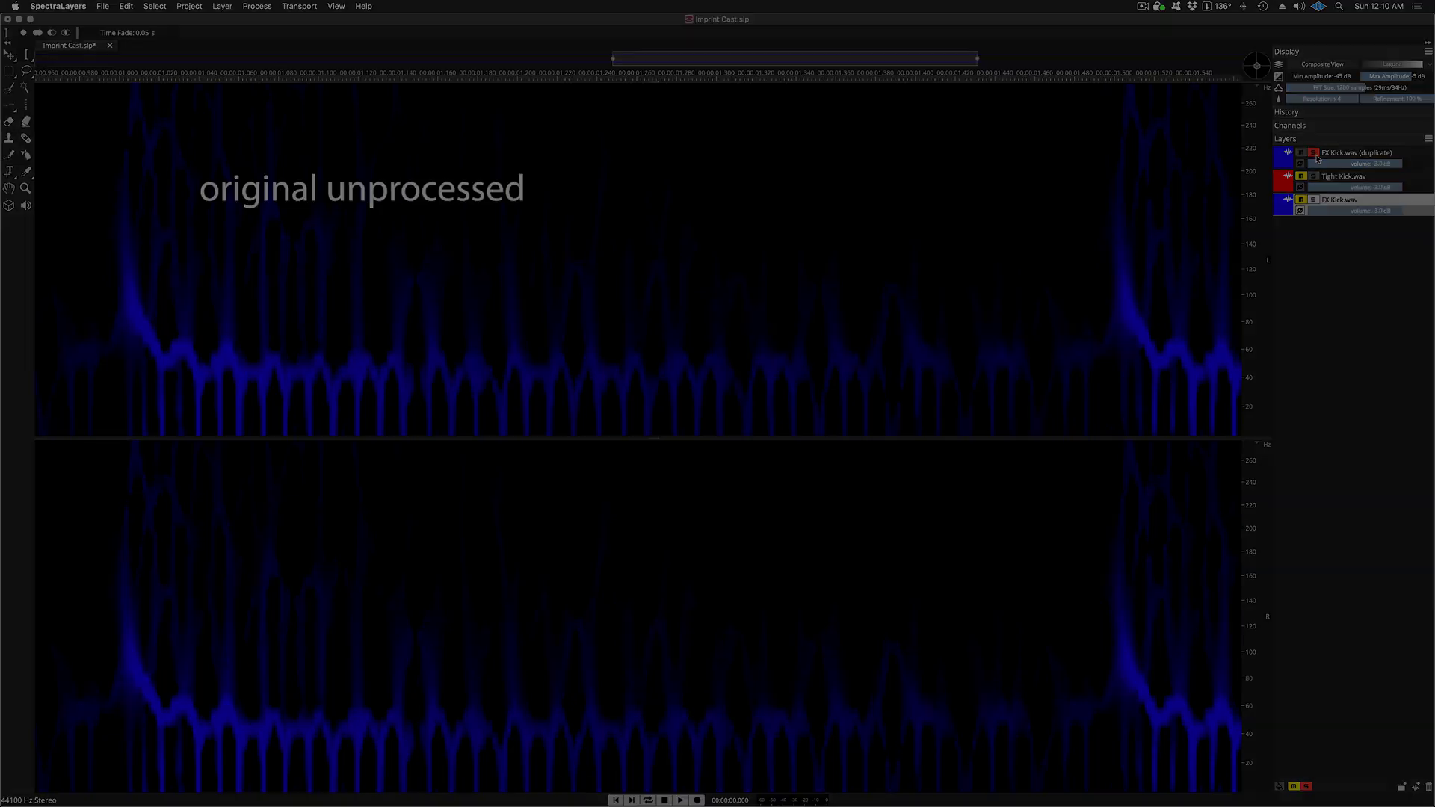
pyautogui.click(1313, 199)
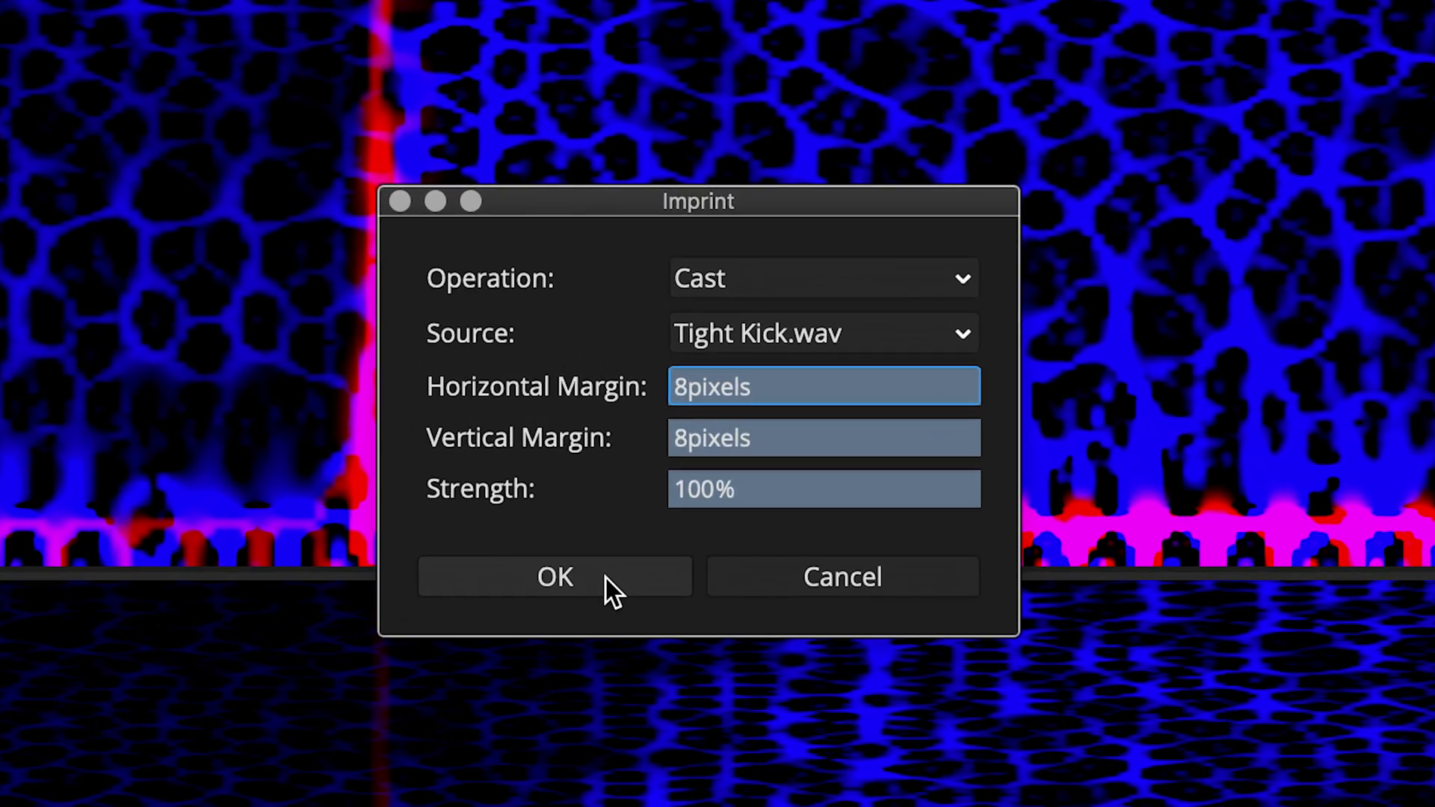
pyautogui.click(605, 576)
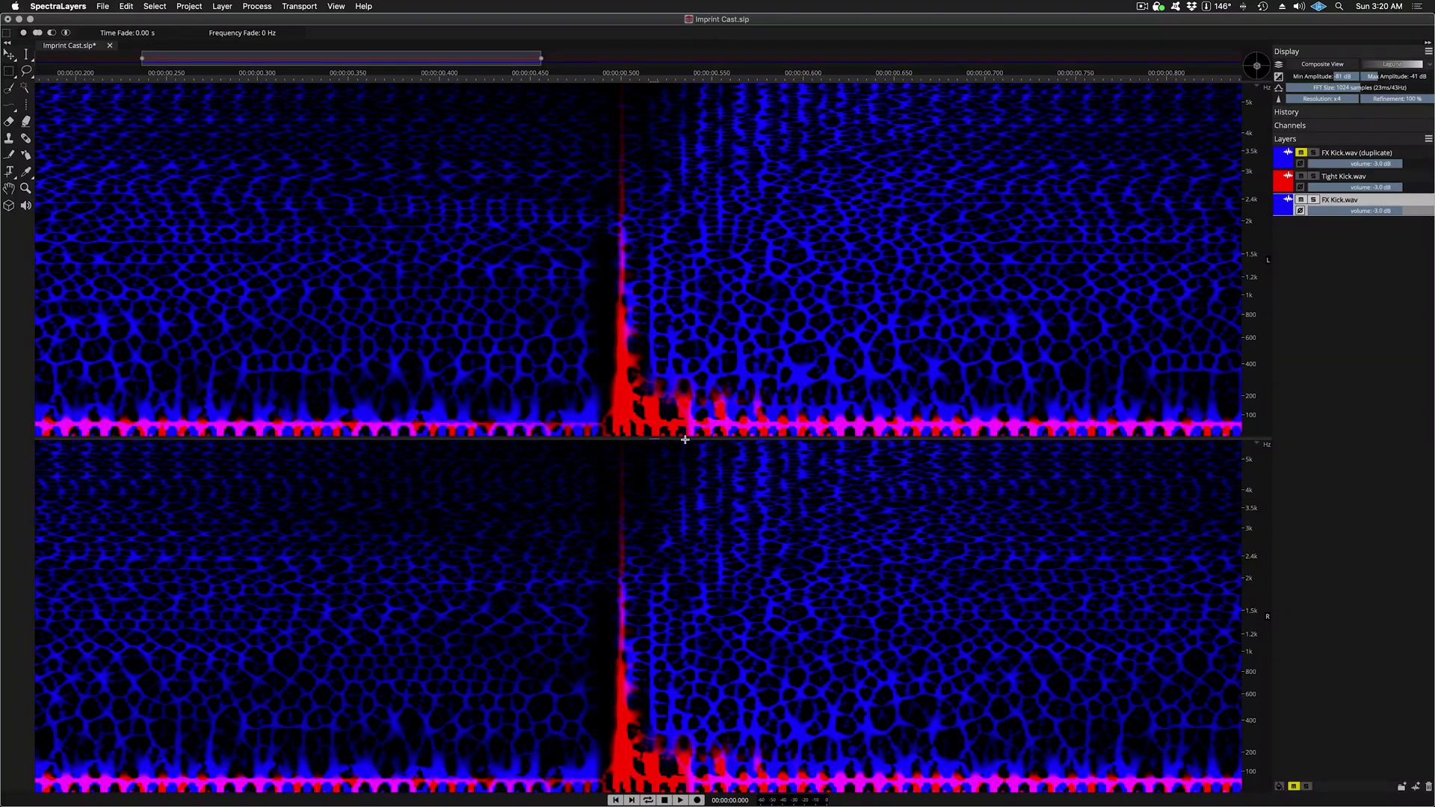
pyautogui.click(1314, 201)
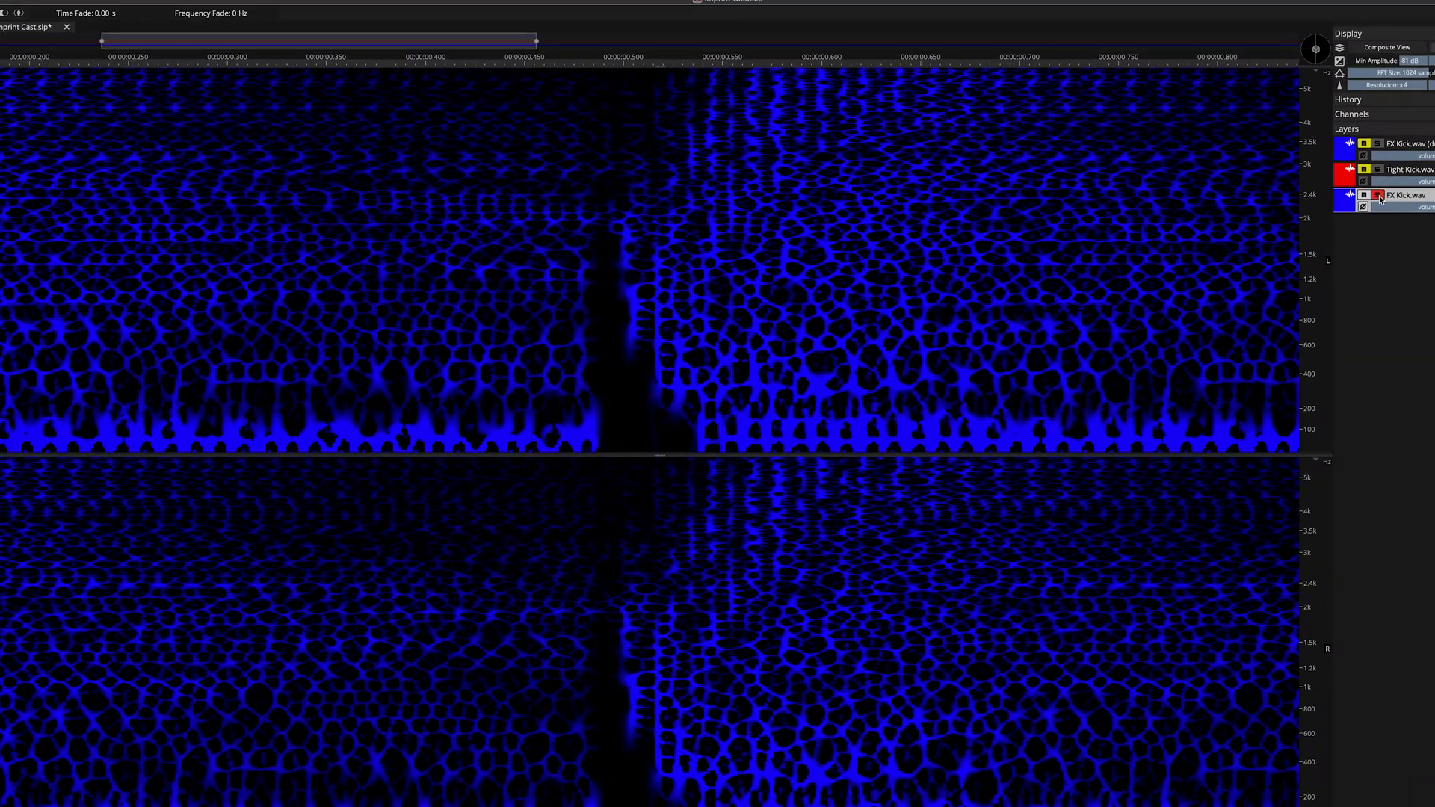
pyautogui.click(1314, 201)
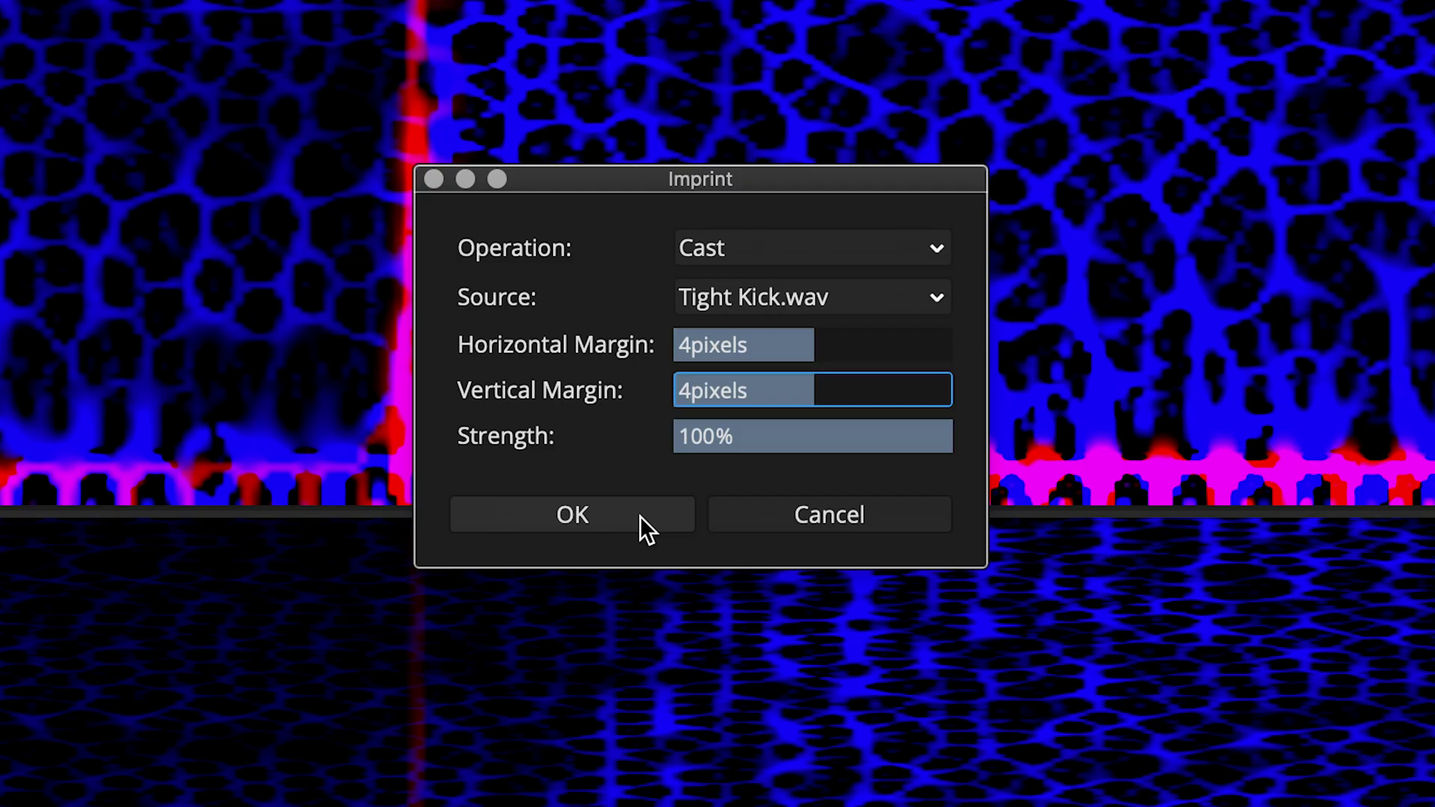
# Re-apply the Imprint Cast from Tight Kick.wav with margins reduced to 2, then 1 pixel.
pyautogui.click(640, 516)
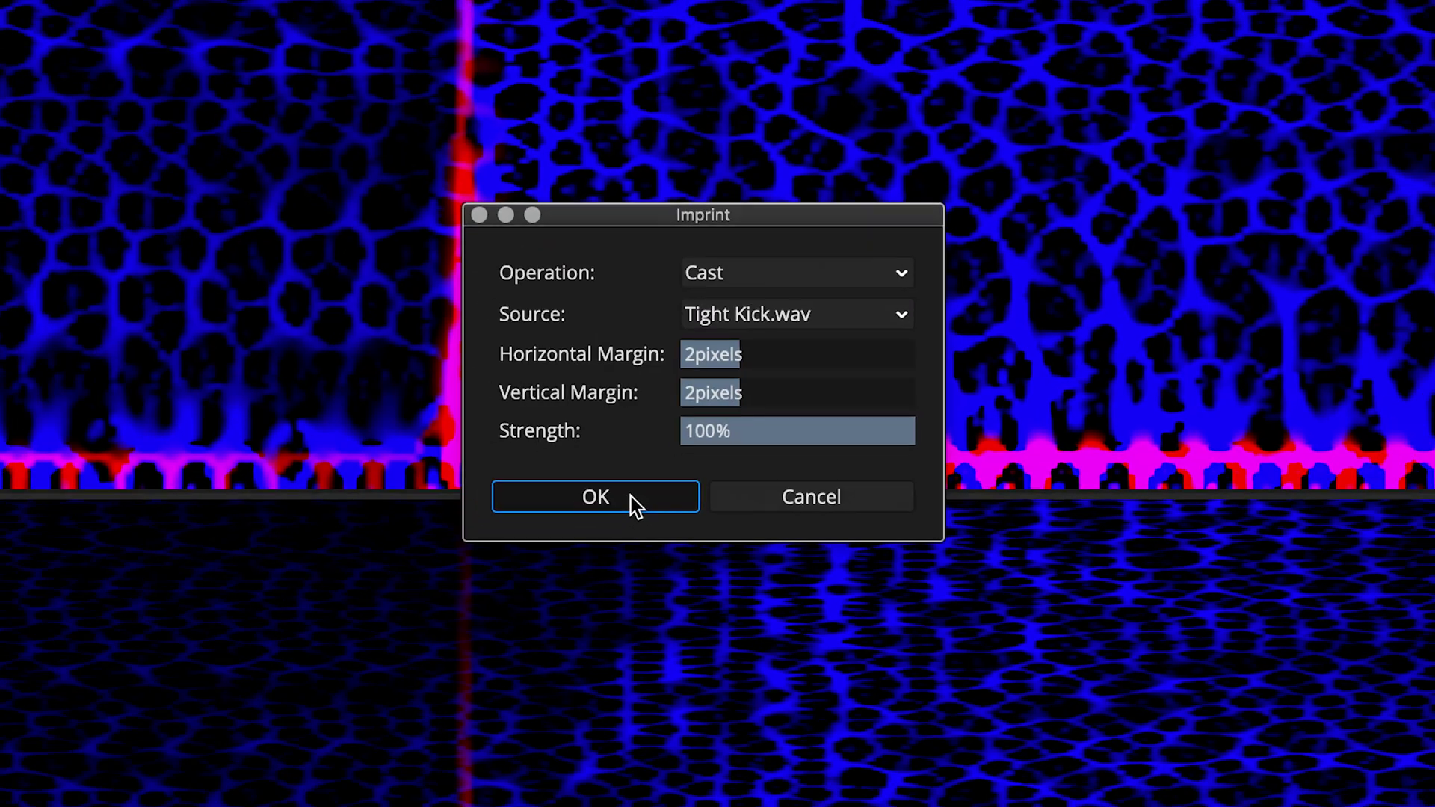
pyautogui.click(616, 519)
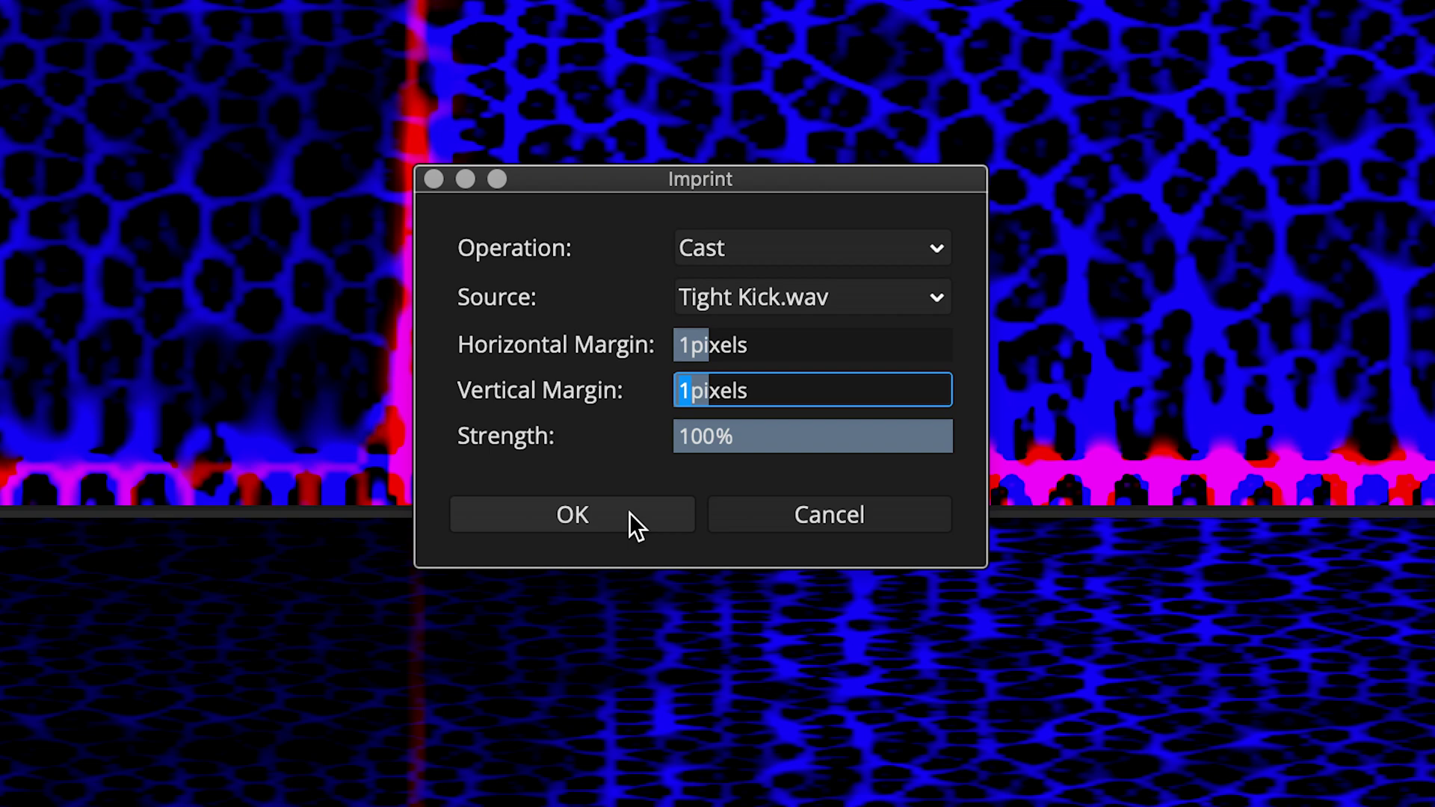
pyautogui.click(629, 513)
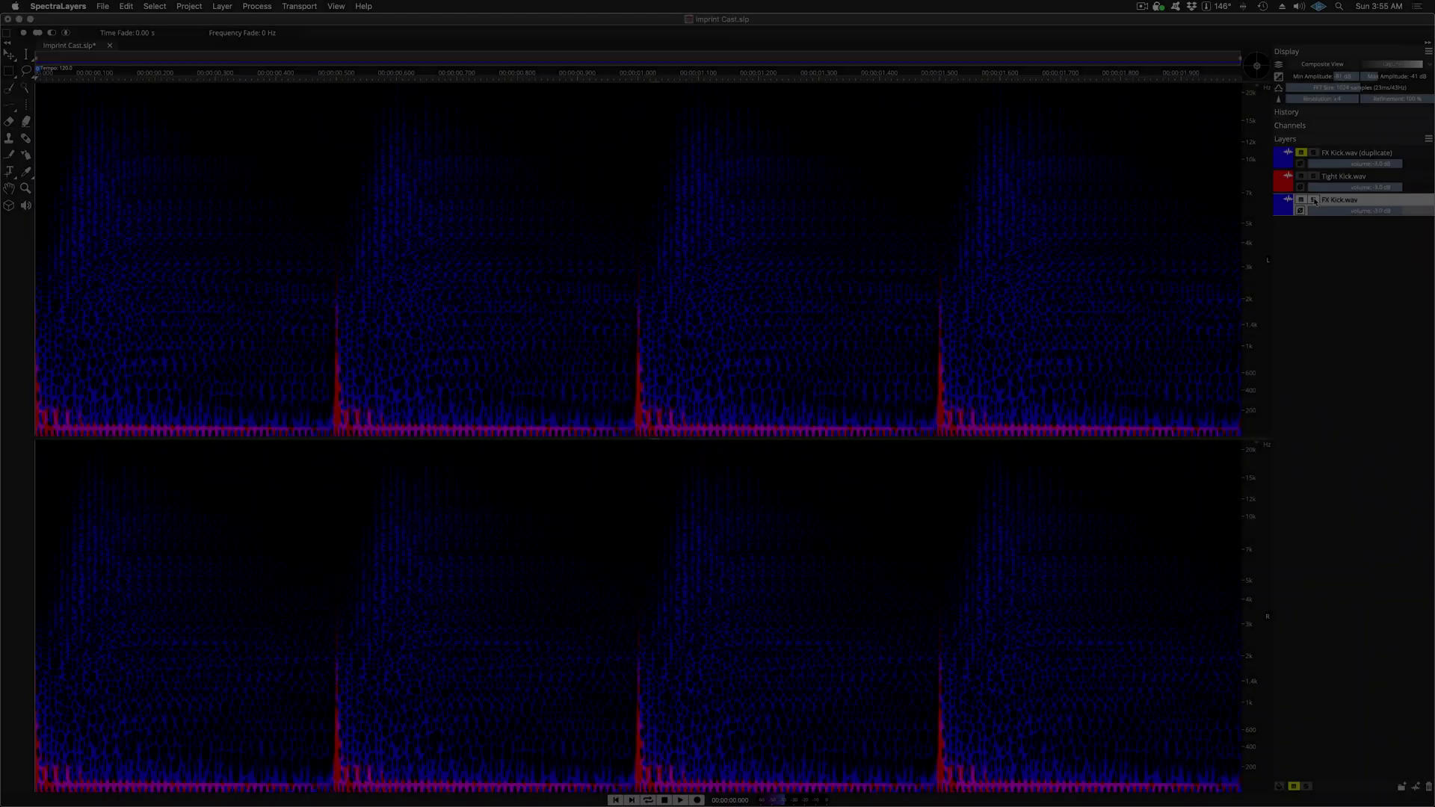
# Solo the cast FX Kick.wav, then the untouched duplicate, and play to compare.
pyautogui.click(1314, 201)
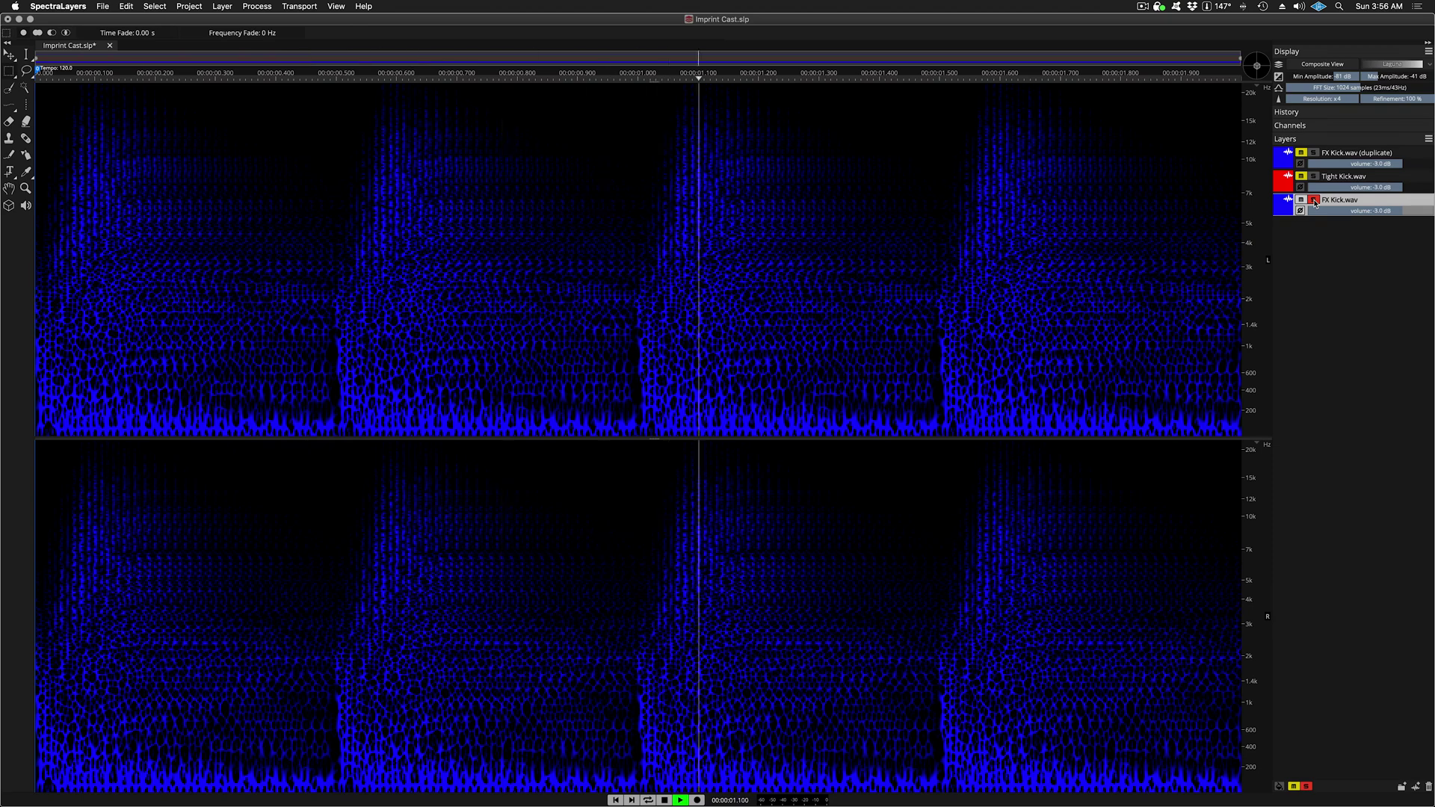
pyautogui.click(1314, 201)
pyautogui.click(1314, 152)
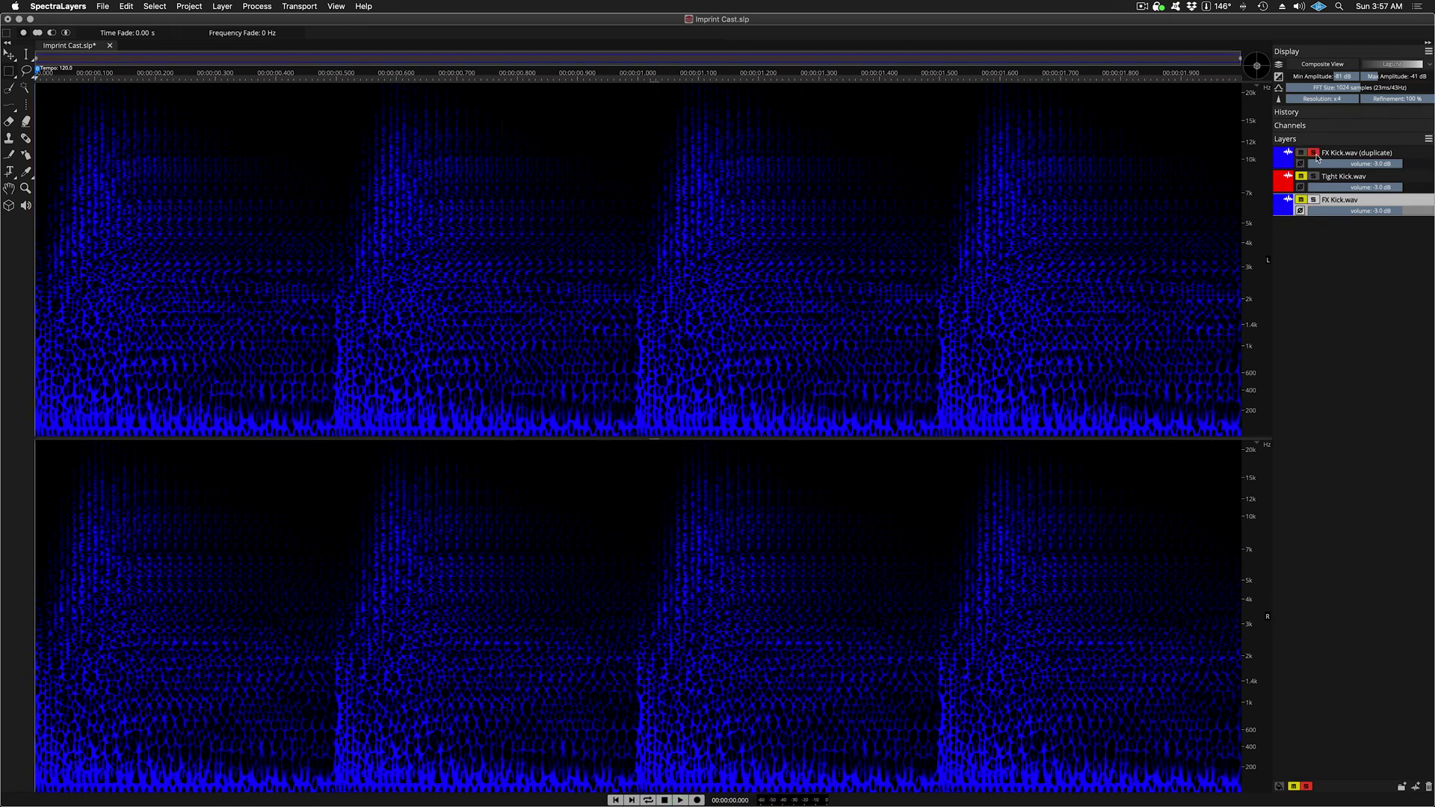
pyautogui.press('space')
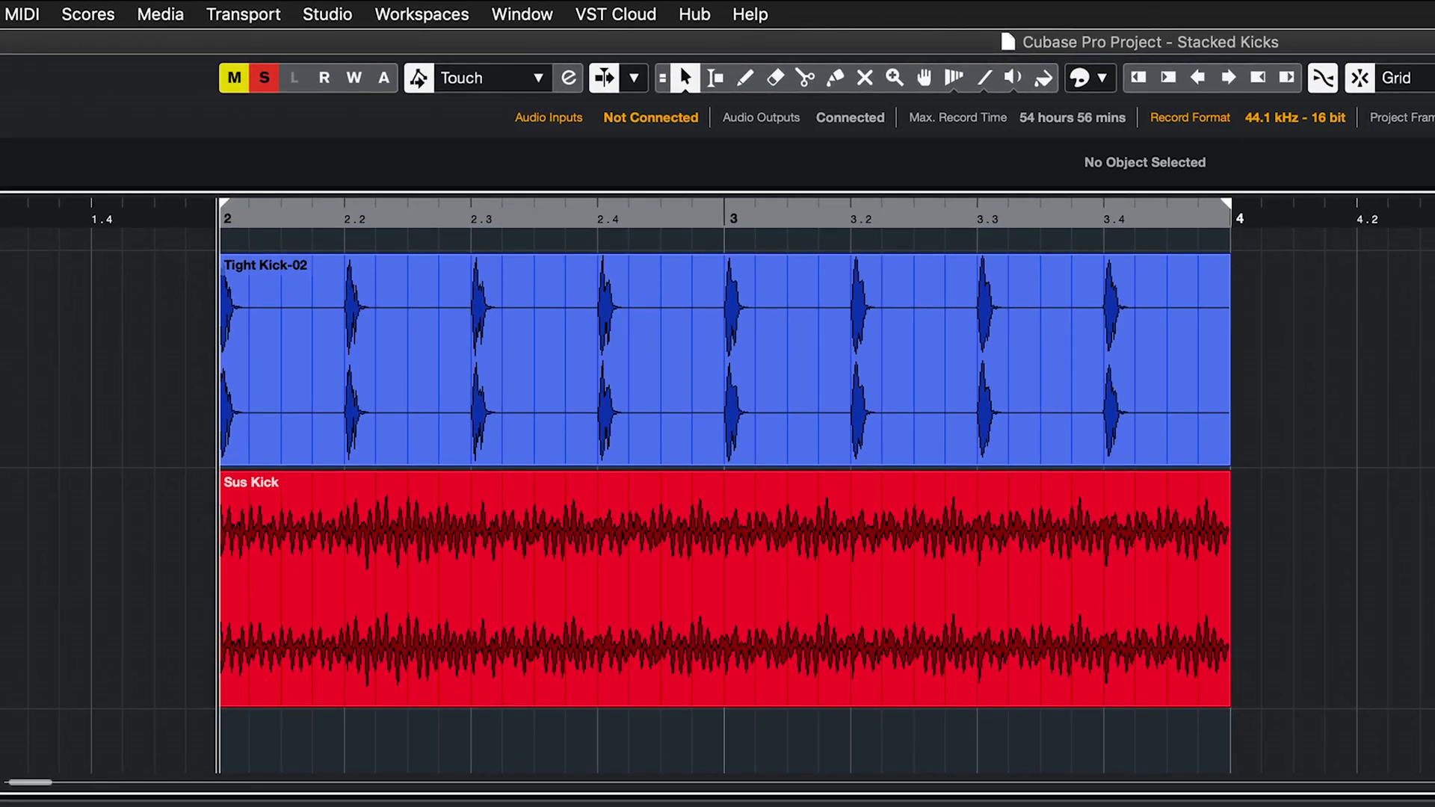
# Play Tight Kick soloed, then Sus Kick soloed, then both kick tracks unsoloed.
pyautogui.press('space')
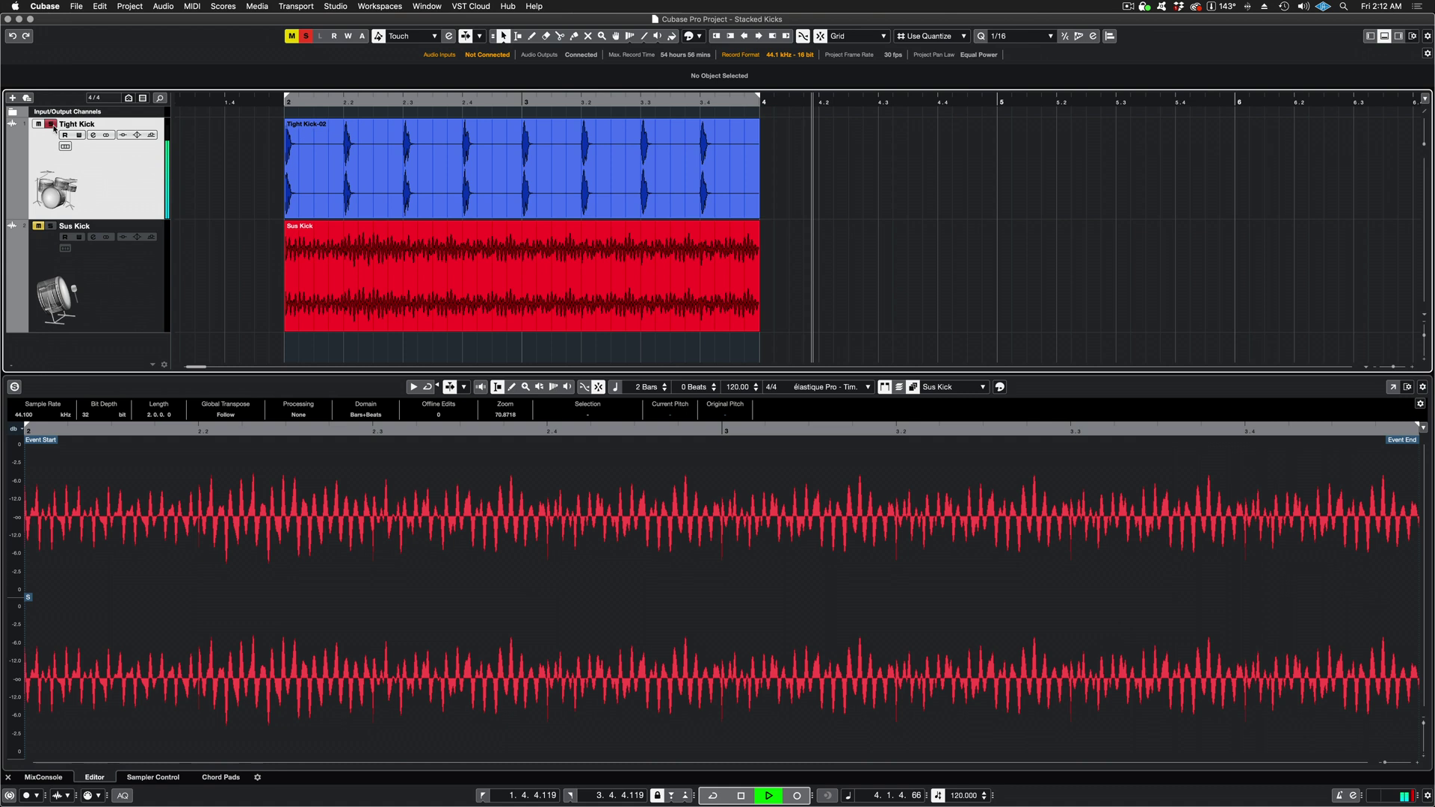
pyautogui.press('space')
pyautogui.click(51, 225)
pyautogui.press('space')
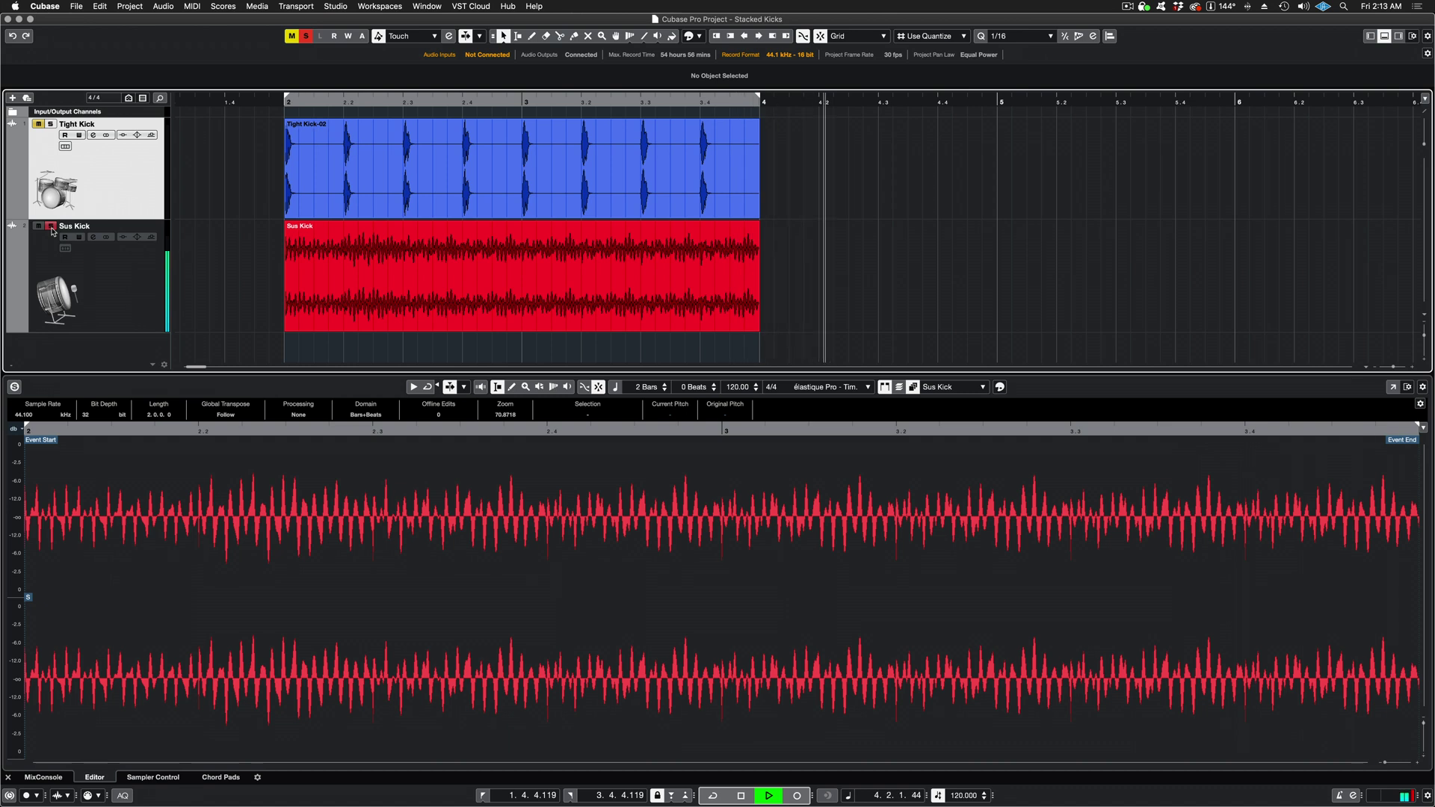
pyautogui.press('space')
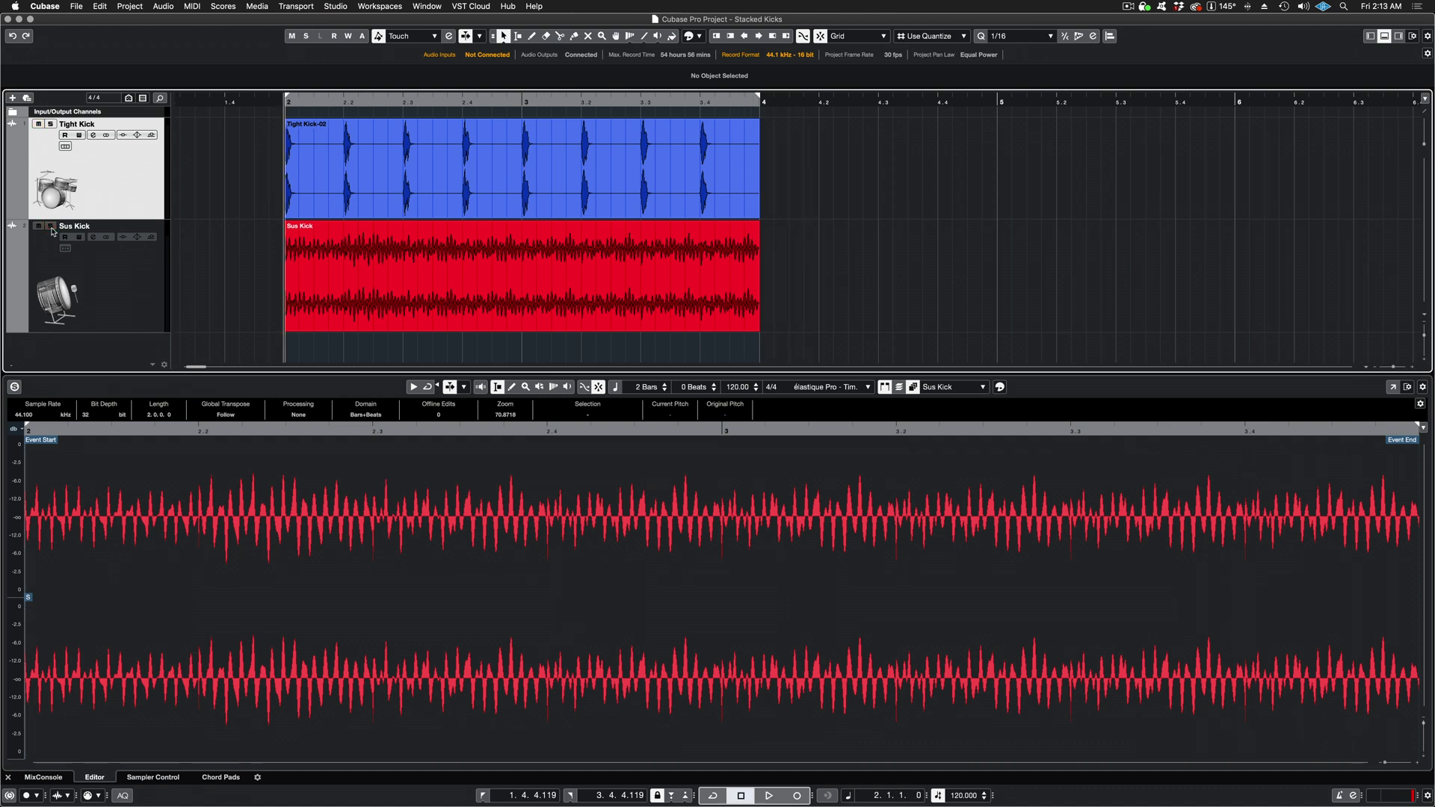
pyautogui.press('space')
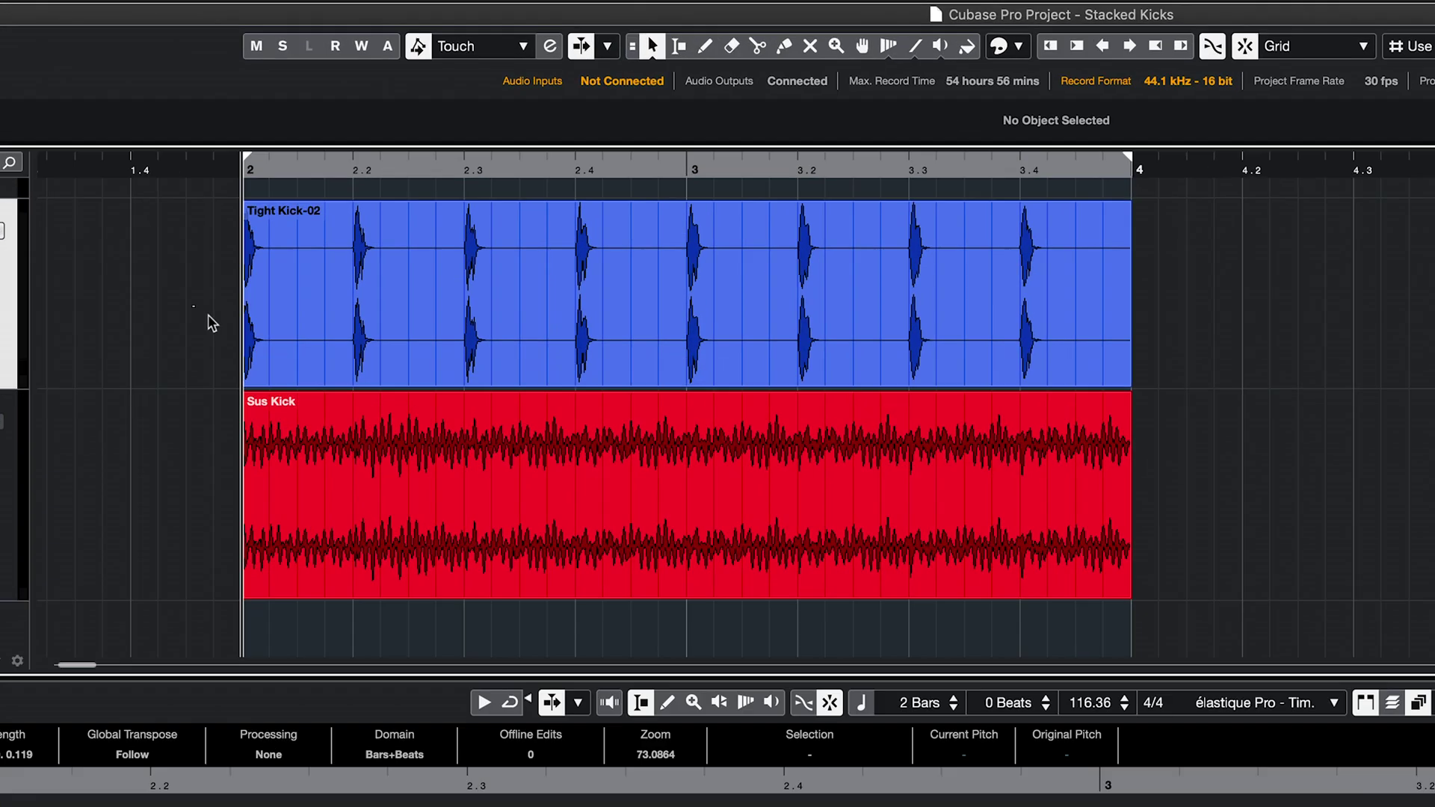
# Open the Tight Kick-02 and Sus Kick events together in SpectraLayers via Audio > Extensions.
pyautogui.moveTo(258, 176); pyautogui.dragTo(406, 262)
pyautogui.click(177, 13)
pyautogui.moveTo(263, 252)
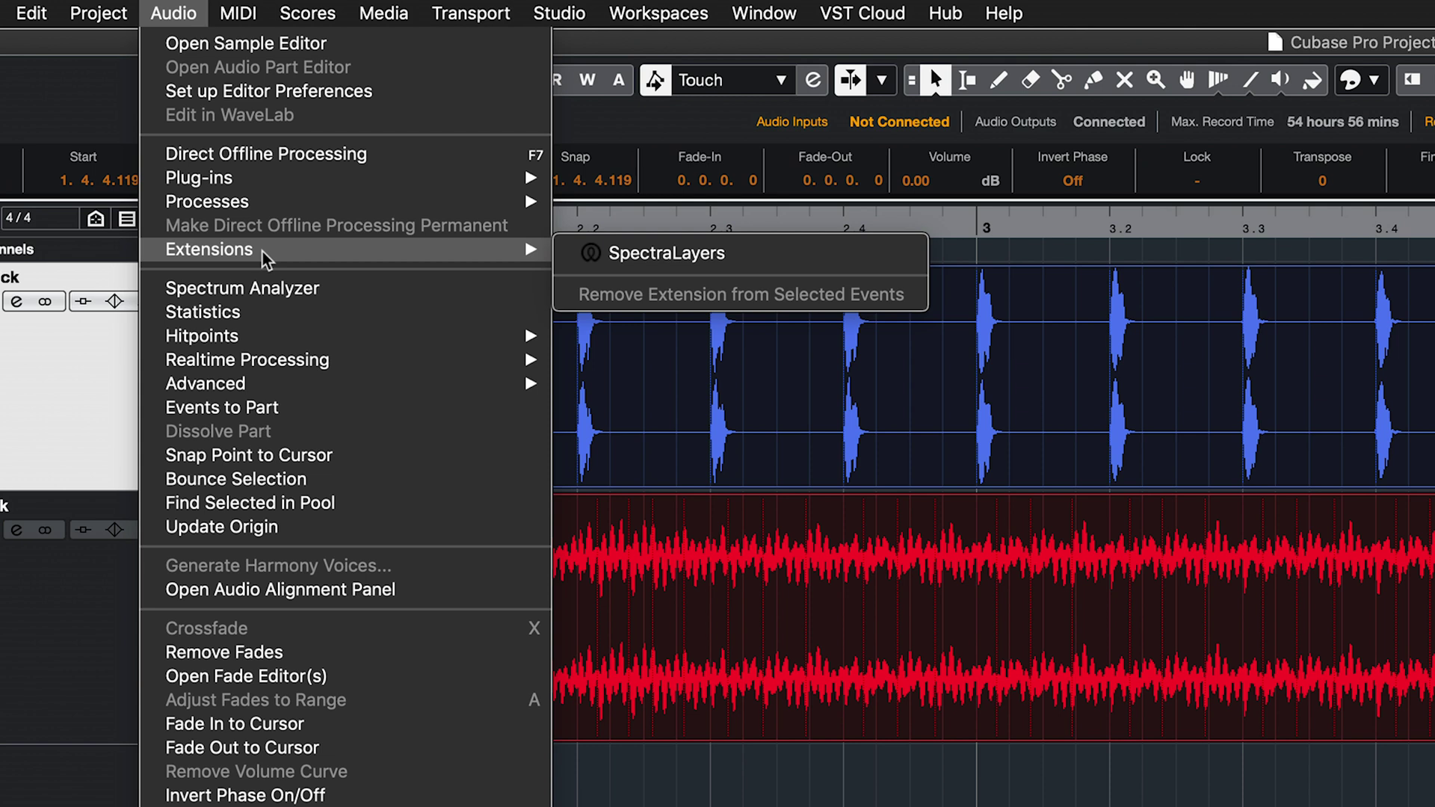
pyautogui.click(736, 258)
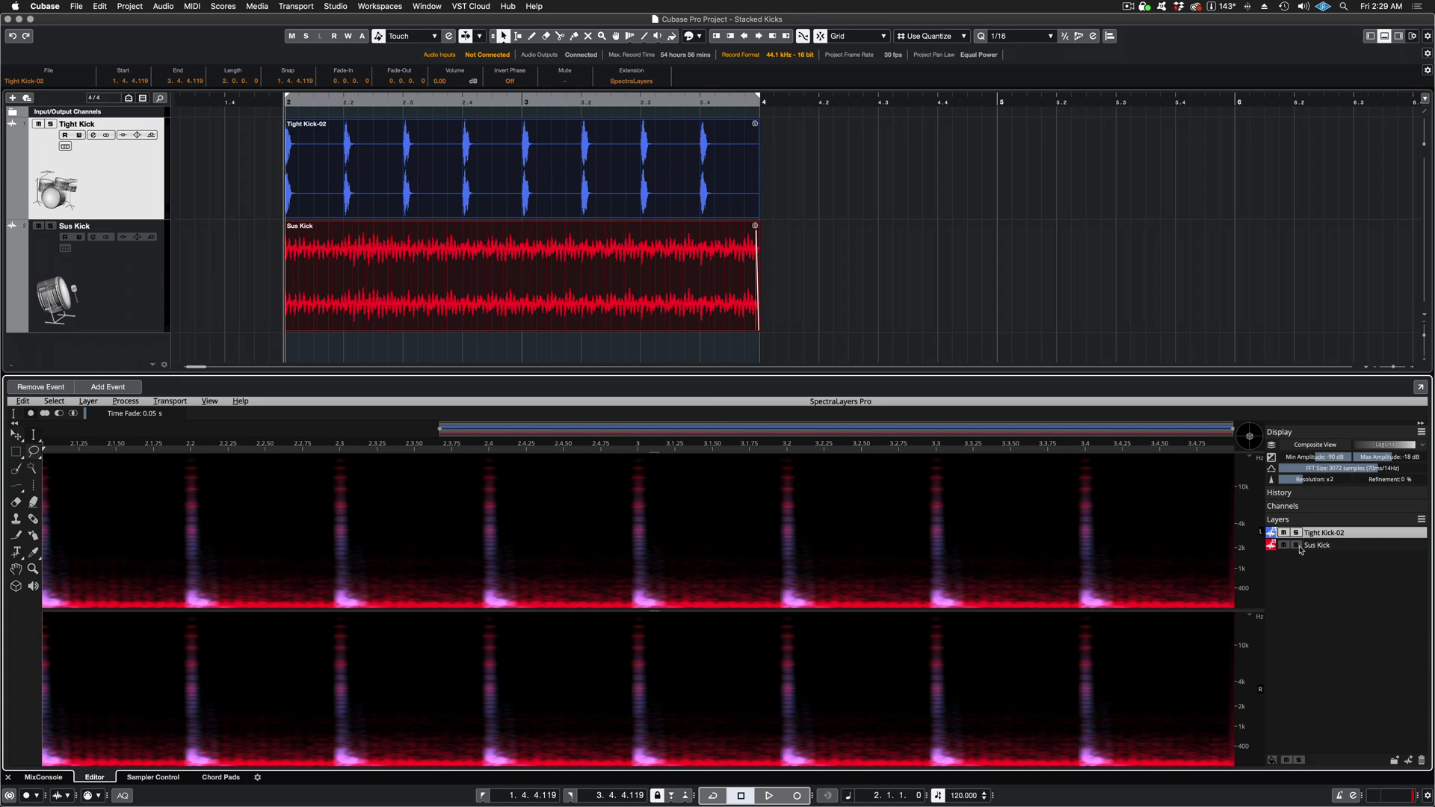
# Compare Sus Kick soloed against both kick layers playing together, ending with both audible.
pyautogui.click(1296, 544)
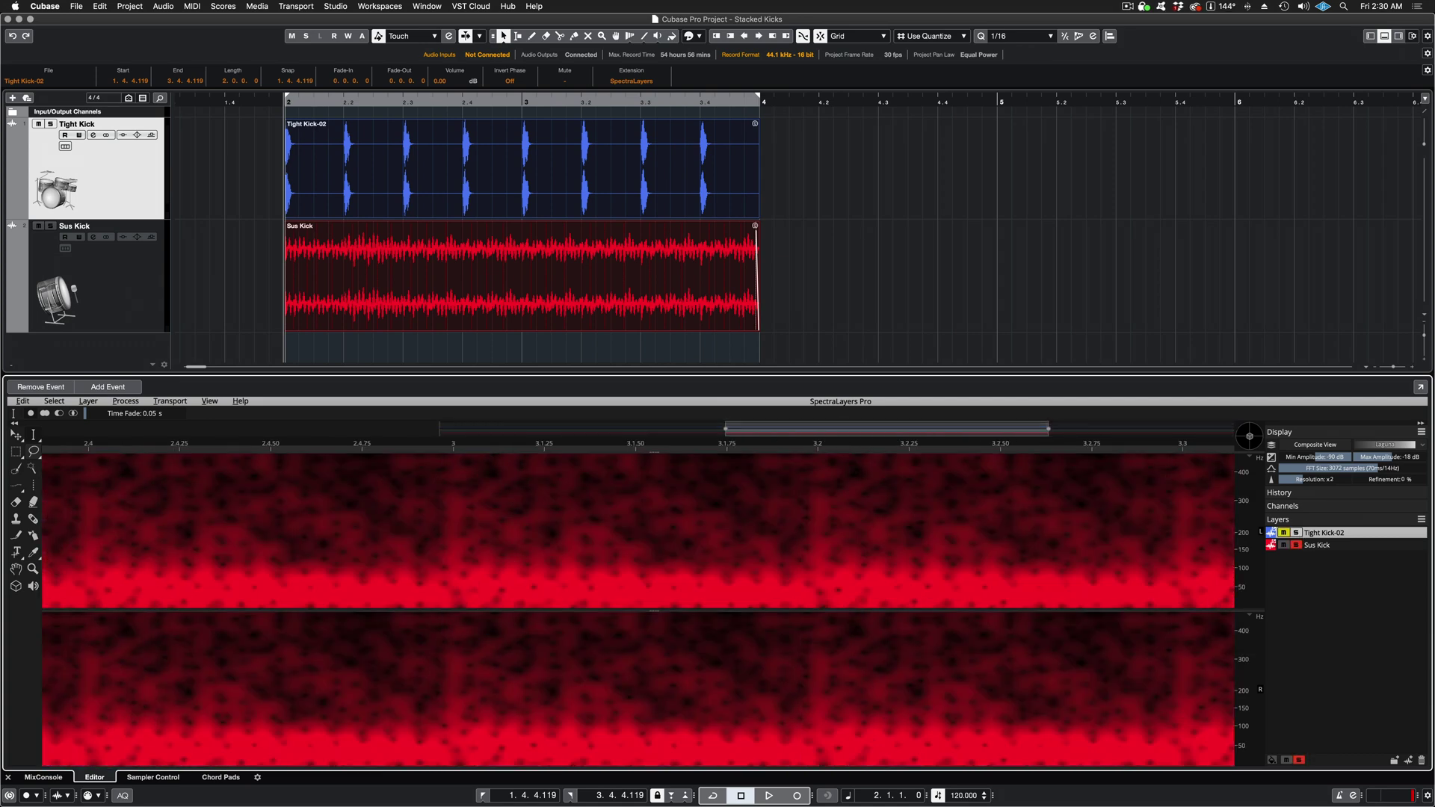
pyautogui.click(1297, 544)
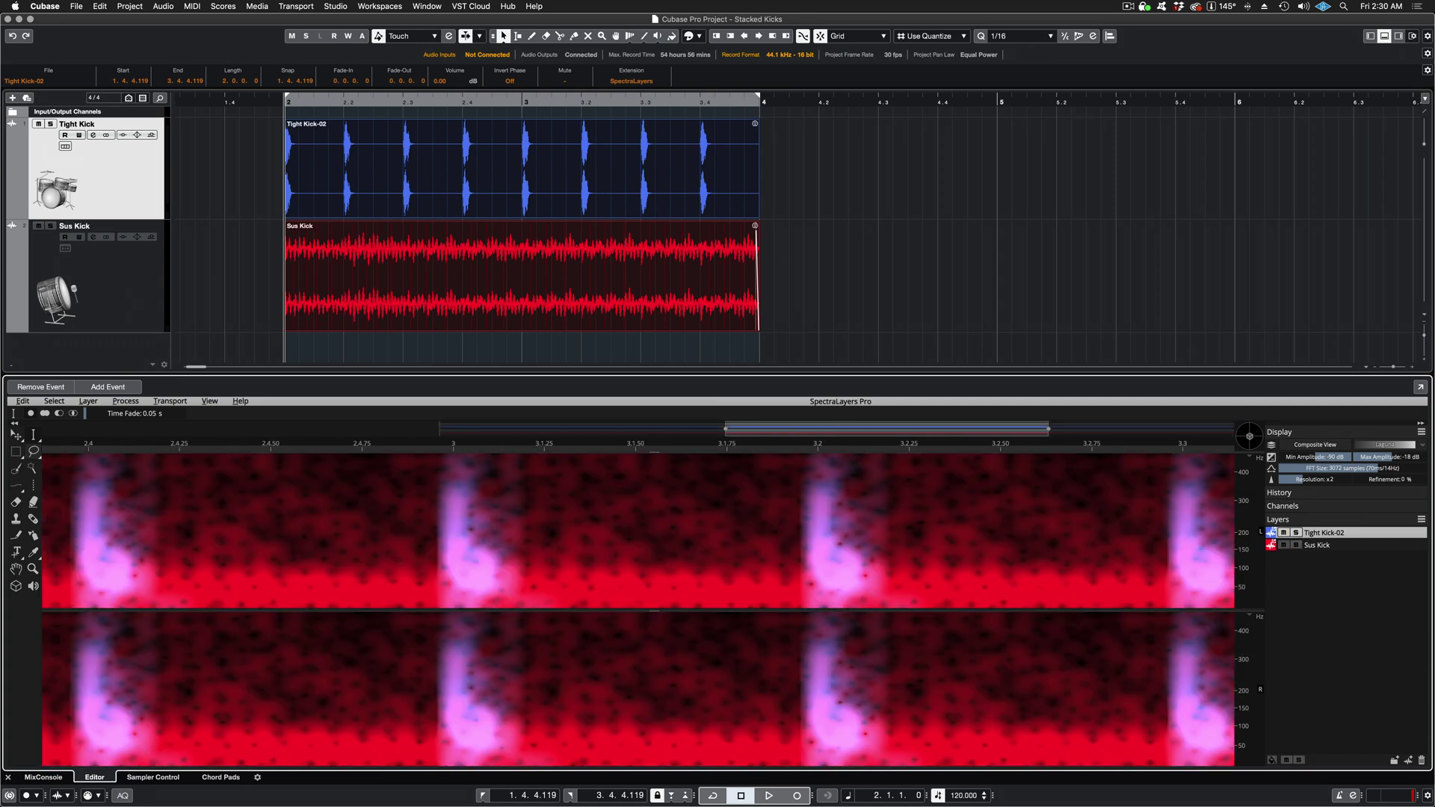
pyautogui.click(1296, 545)
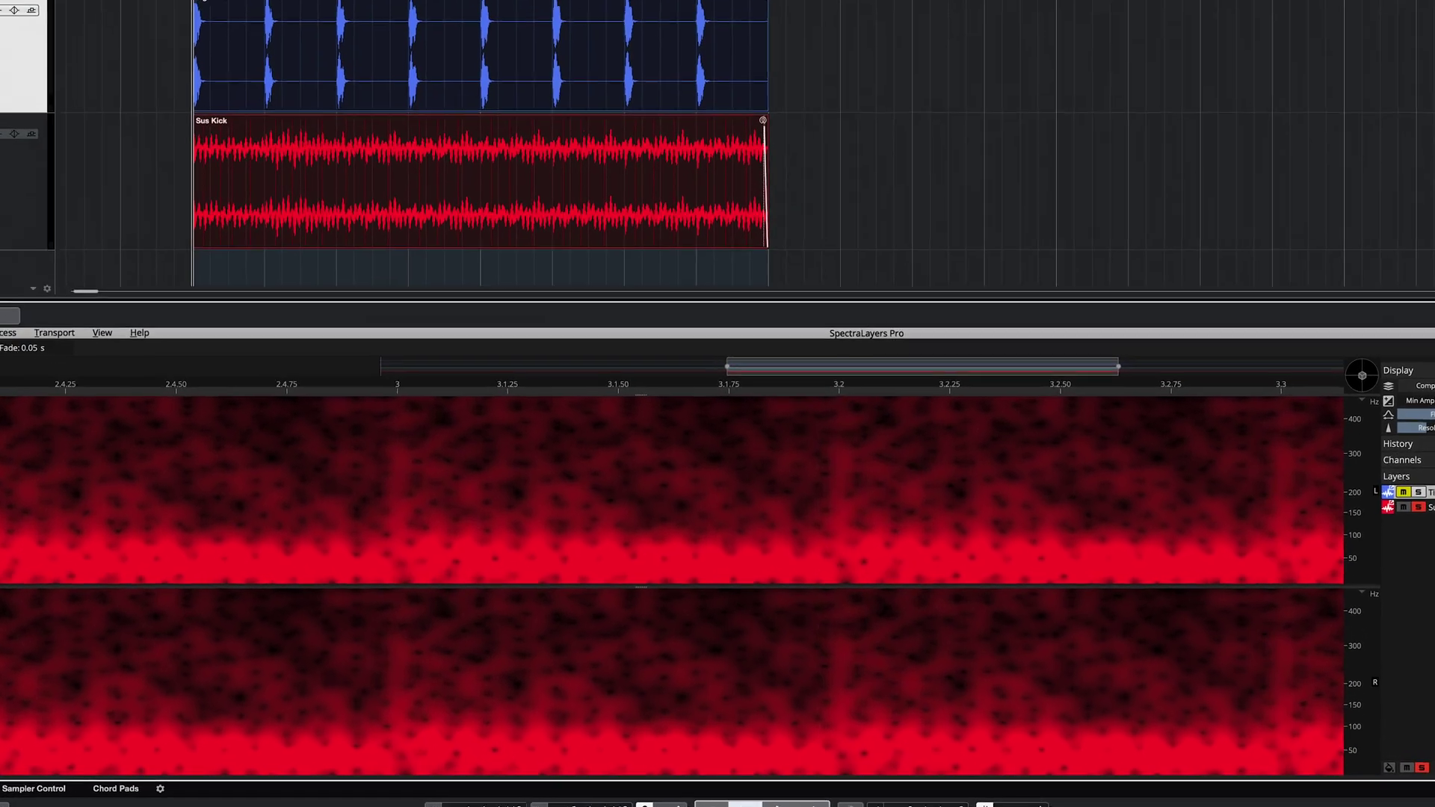
pyautogui.click(1418, 507)
pyautogui.click(1417, 507)
pyautogui.click(1417, 507)
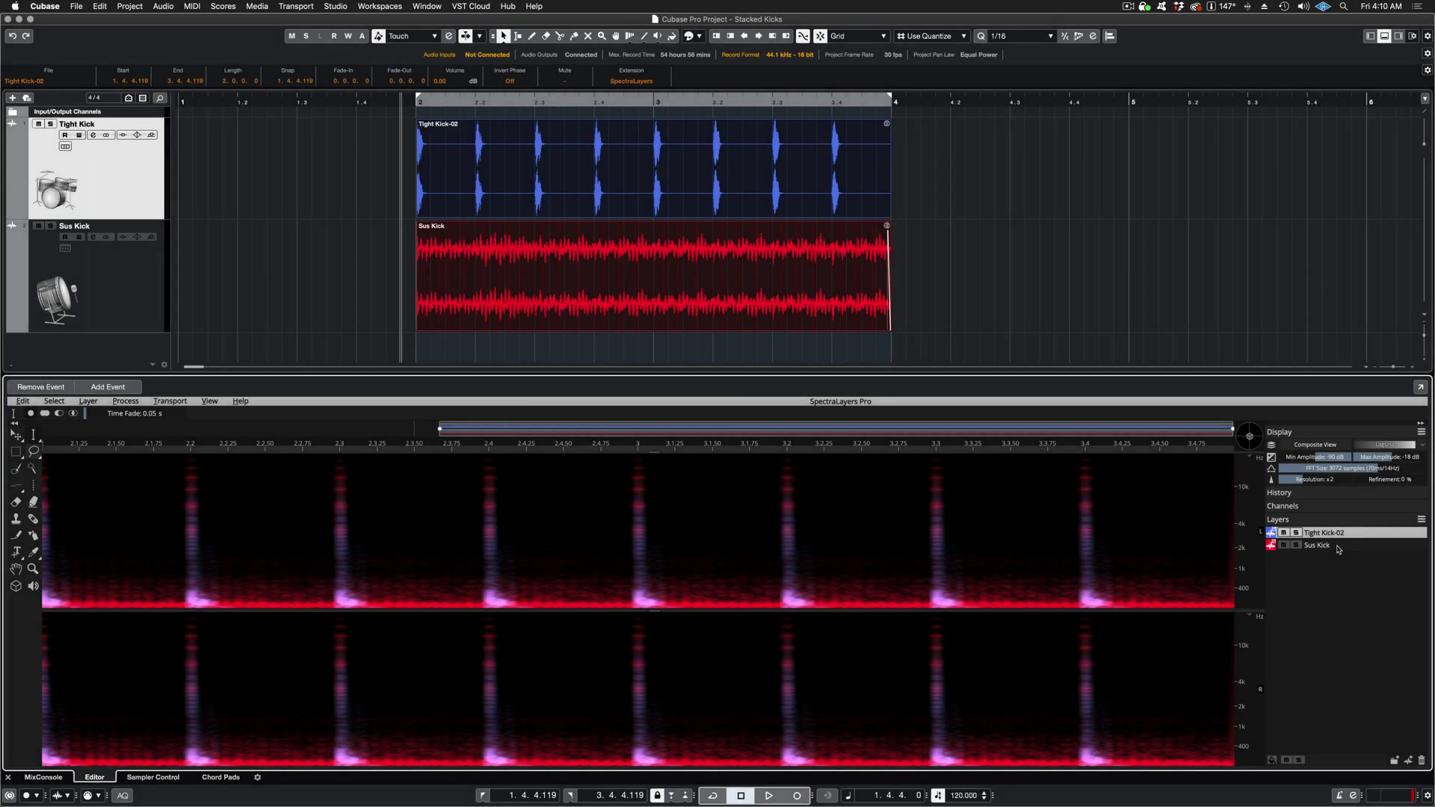
# Apply Imprint Cast to Sus Kick from Tight Kick-02 with 8-pixel margins at 100%.
pyautogui.click(1337, 546)
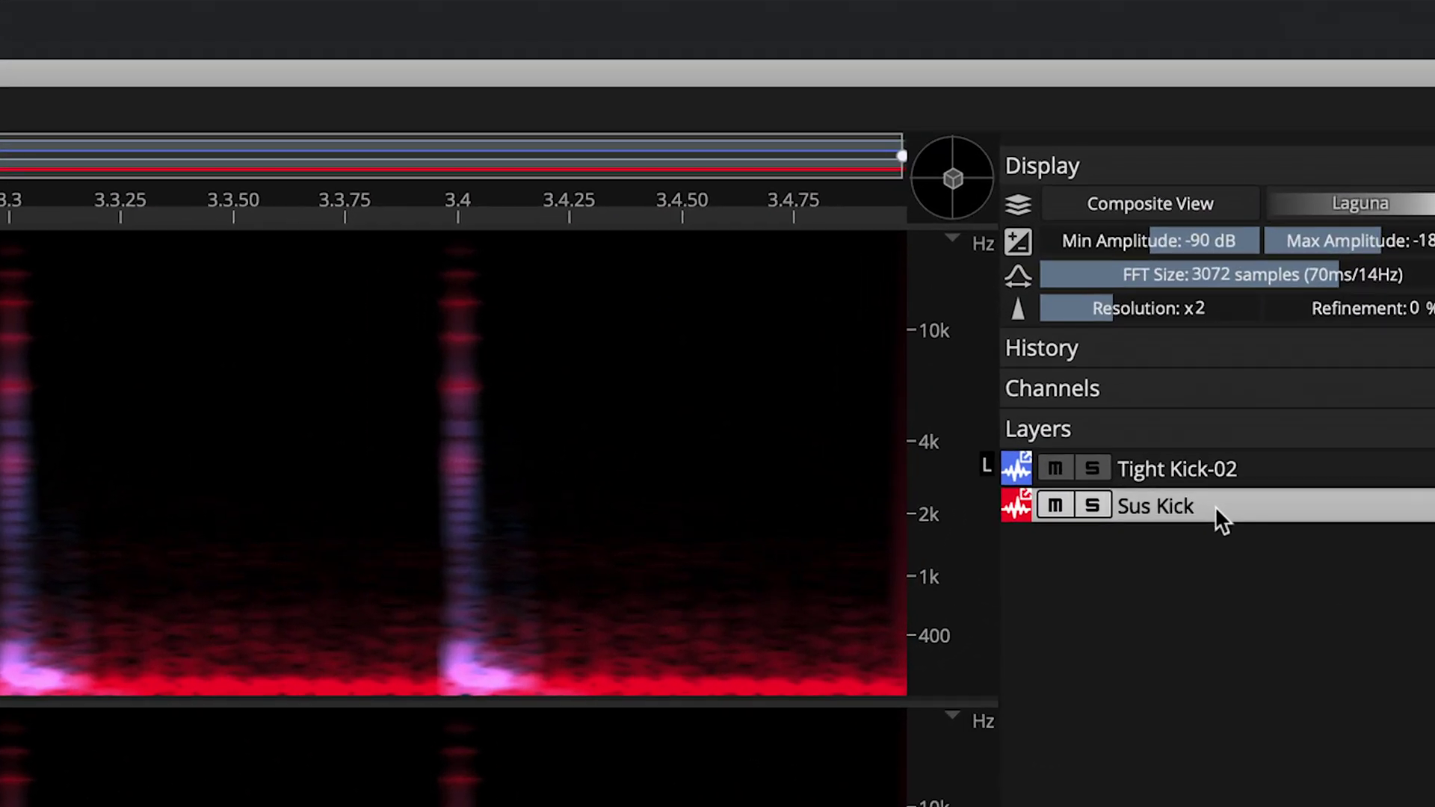
pyautogui.click(416, 73)
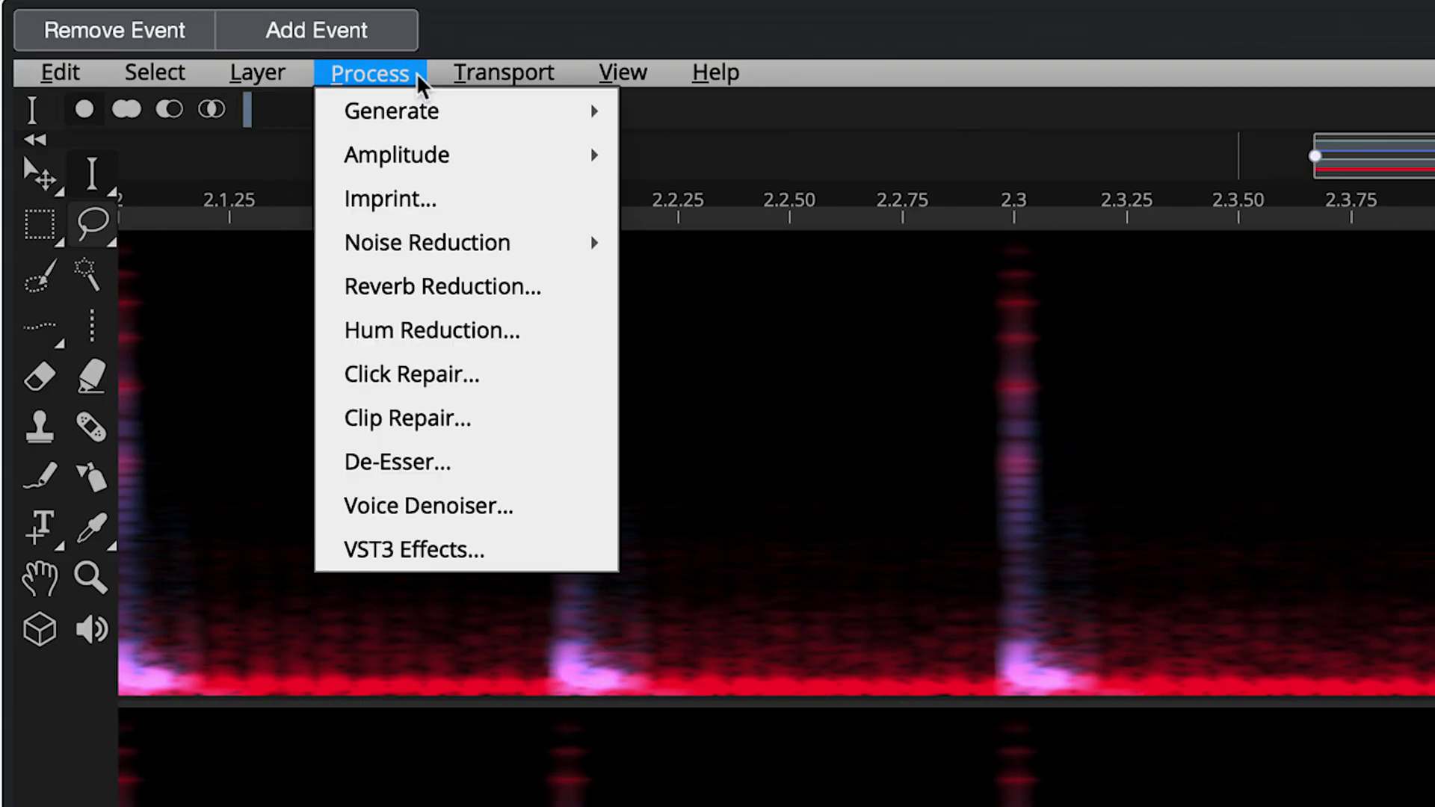
pyautogui.click(456, 199)
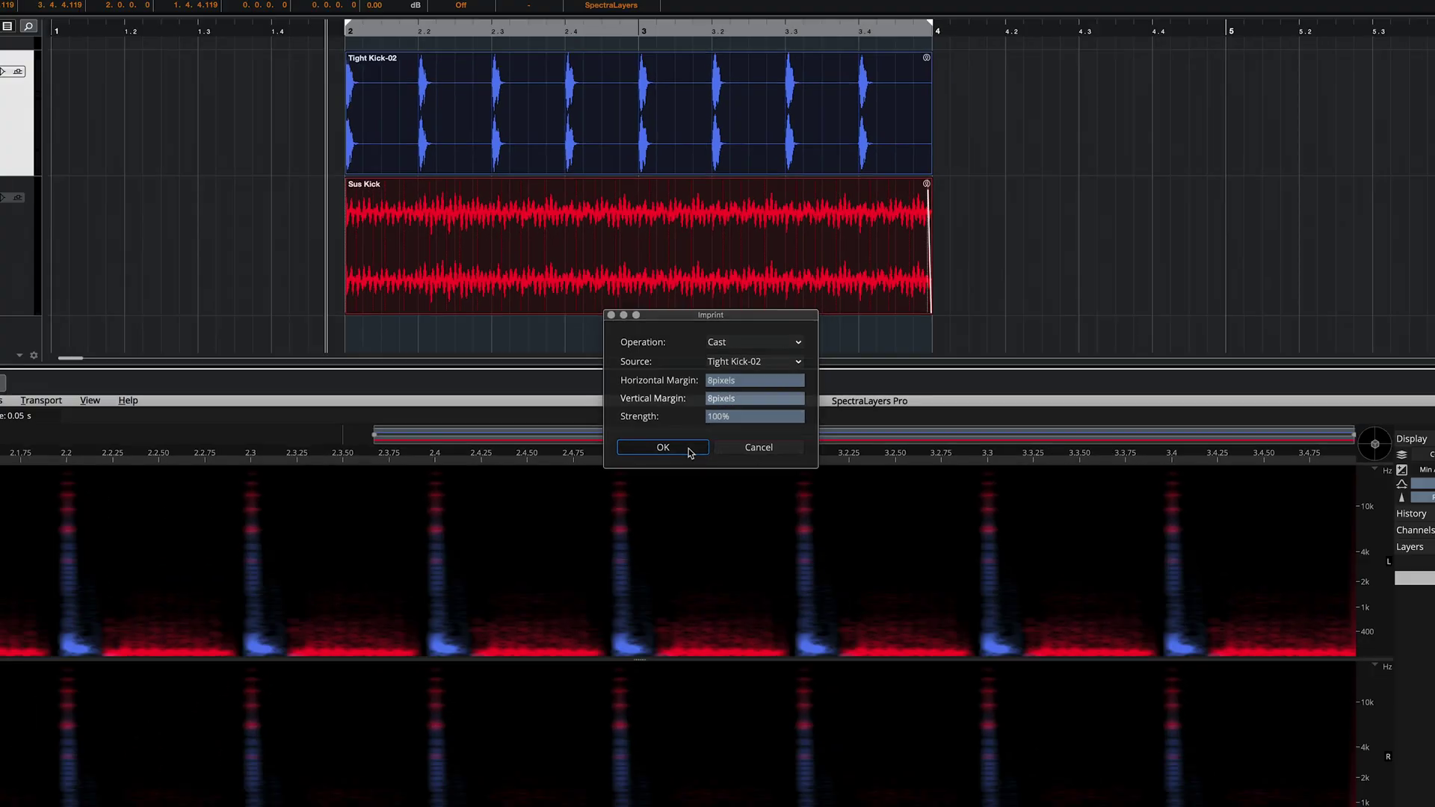
pyautogui.click(629, 535)
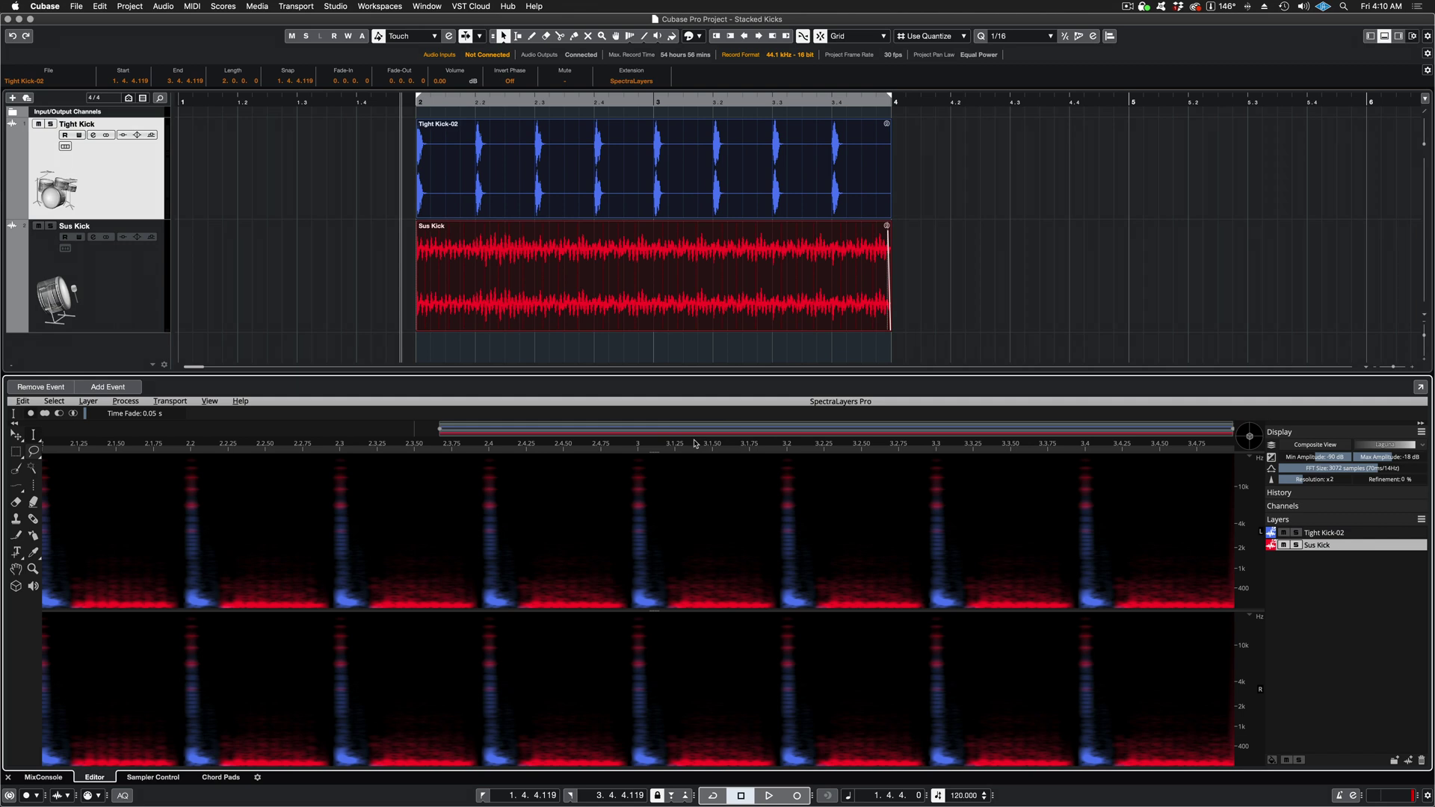
# Enlarge the spectrogram area and play the cast Sus Kick layer soloed.
pyautogui.moveTo(702, 373); pyautogui.dragTo(685, 116)
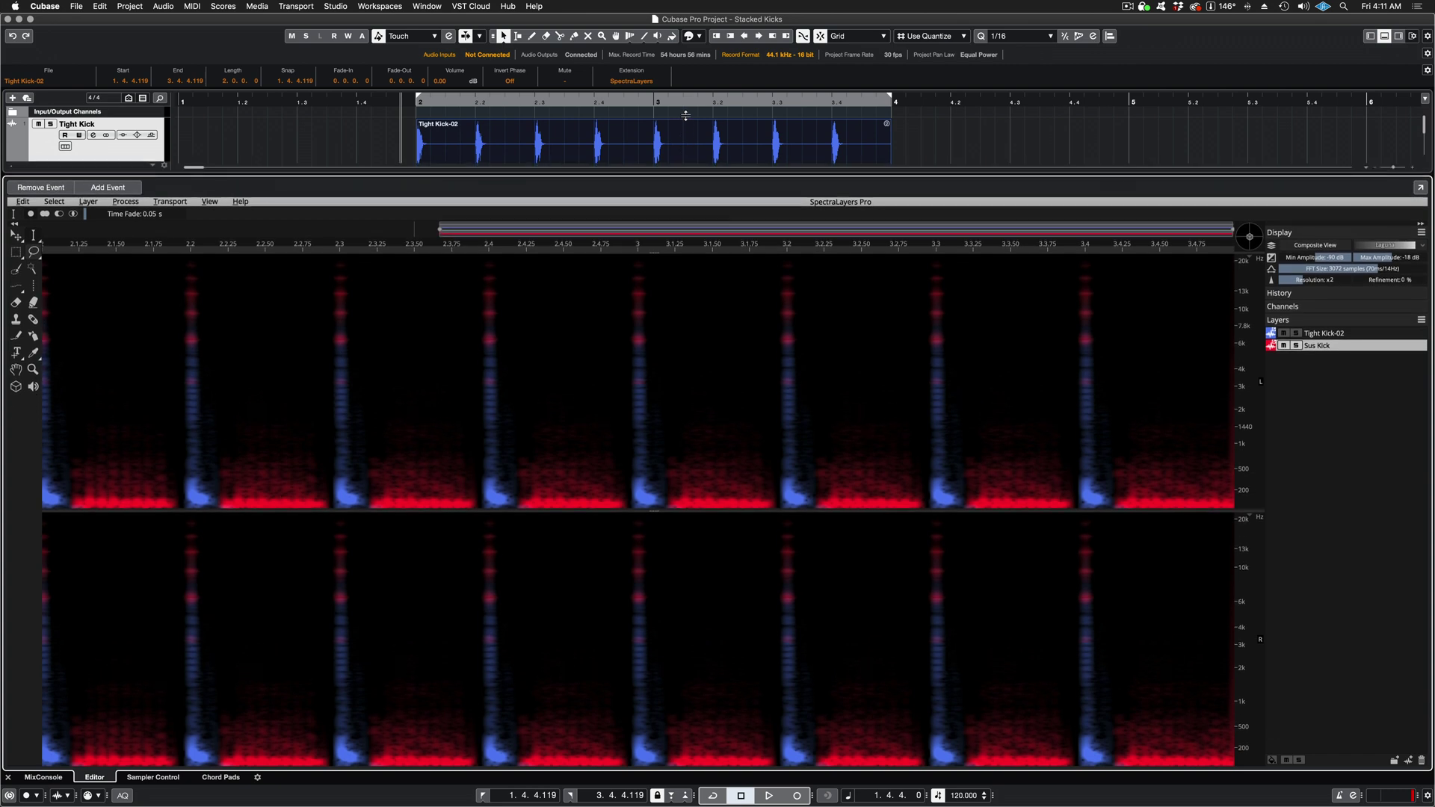
pyautogui.click(1297, 345)
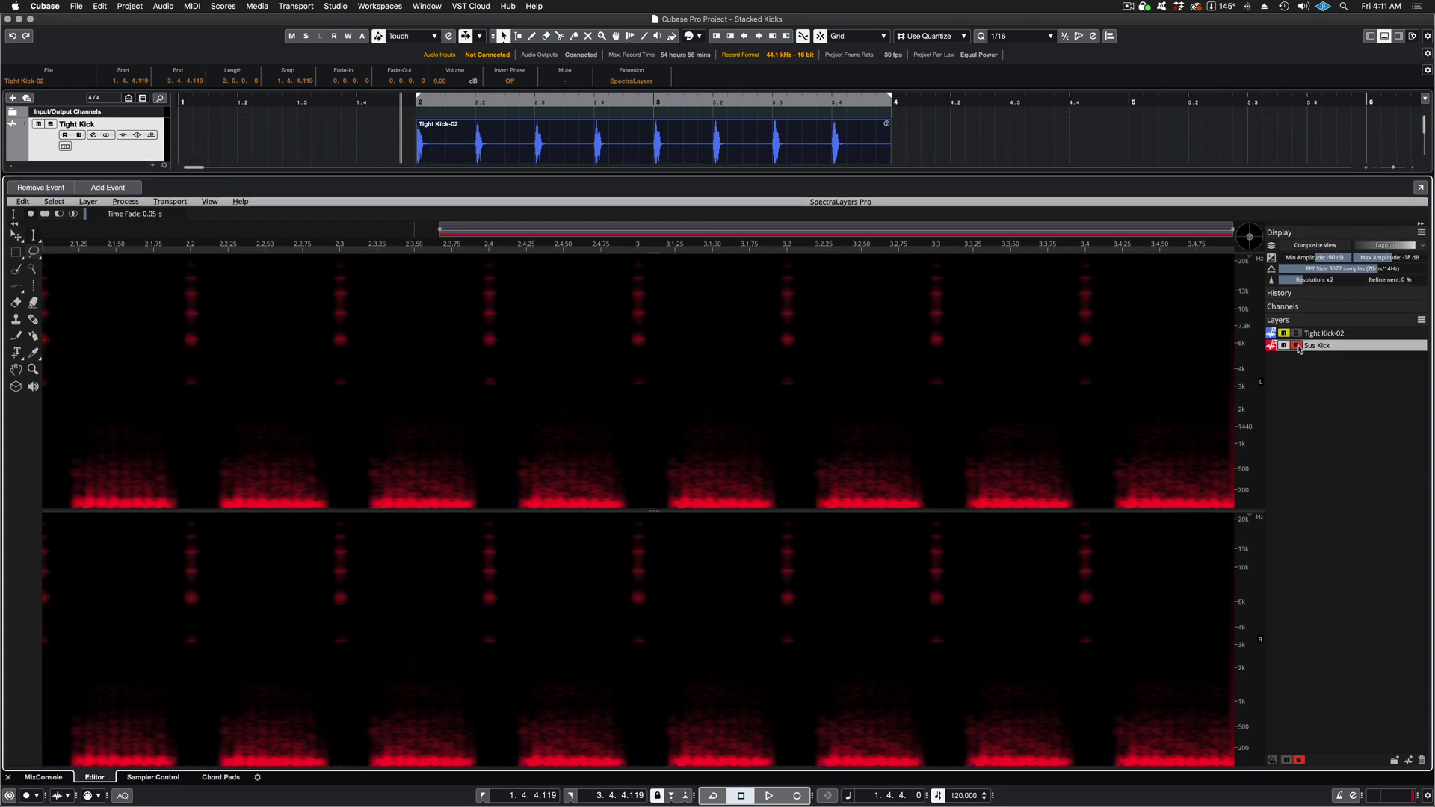
pyautogui.press('space')
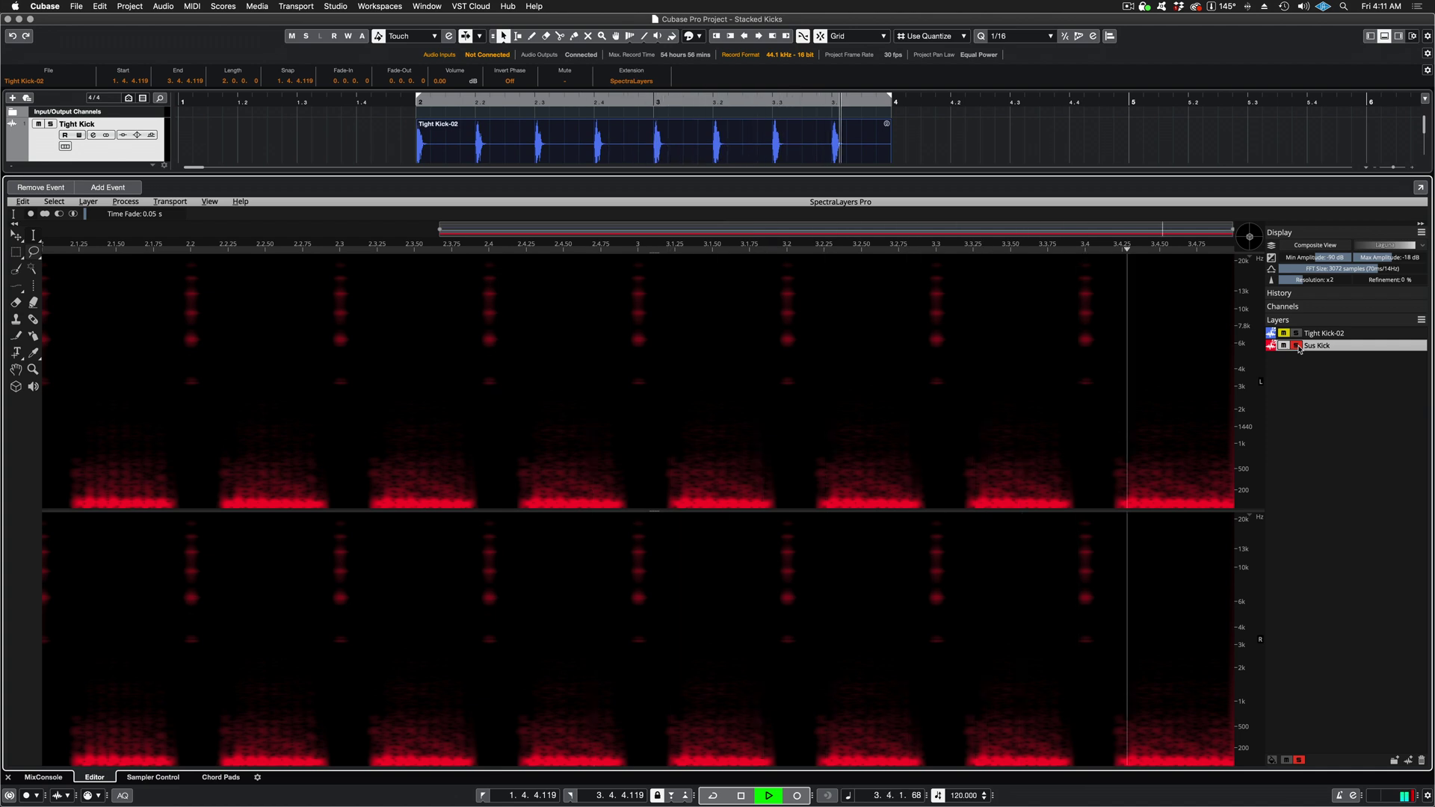
pyautogui.press('space')
# Undo the Imprint Cast and play Sus Kick again for comparison.
pyautogui.click(23, 201)
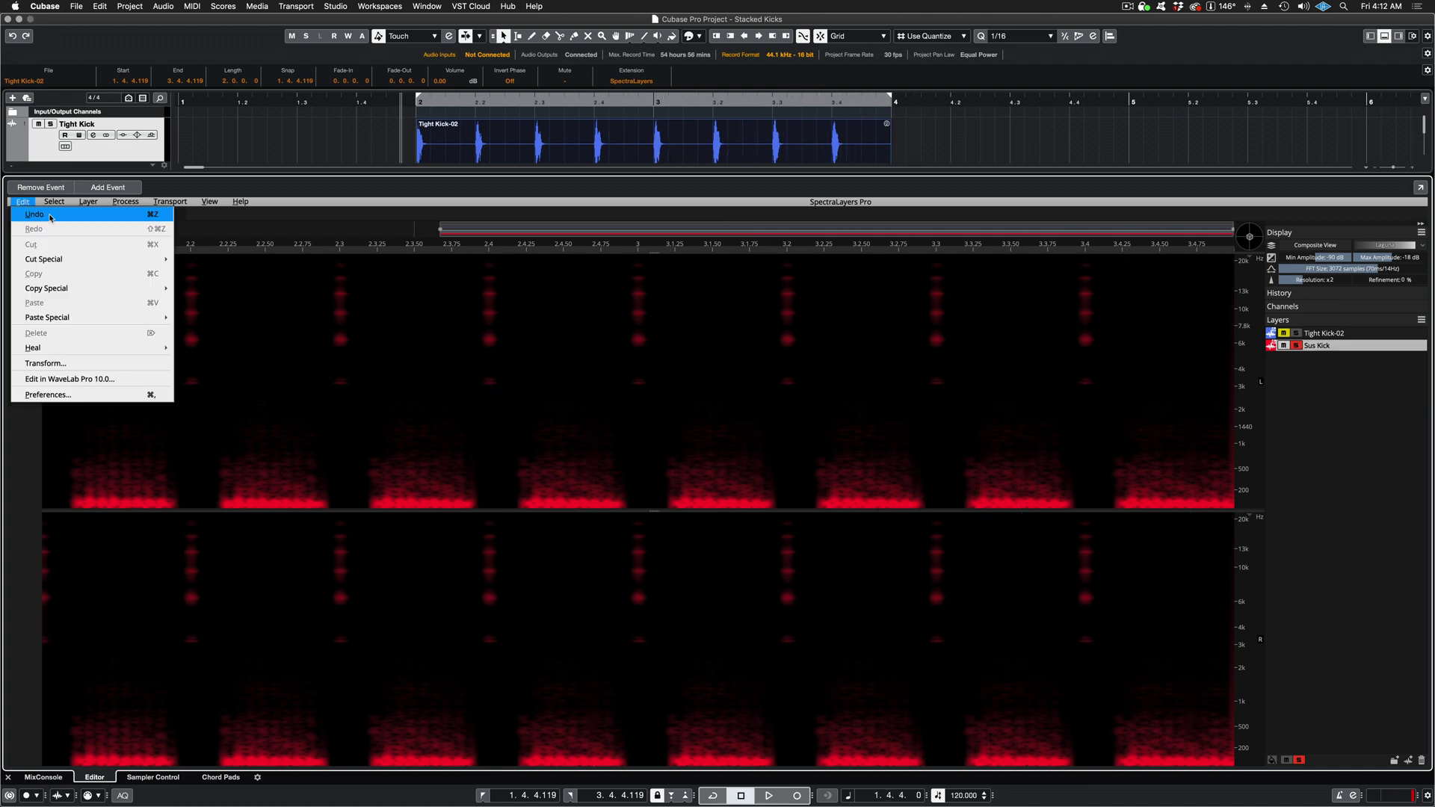
pyautogui.click(50, 215)
pyautogui.press('space')
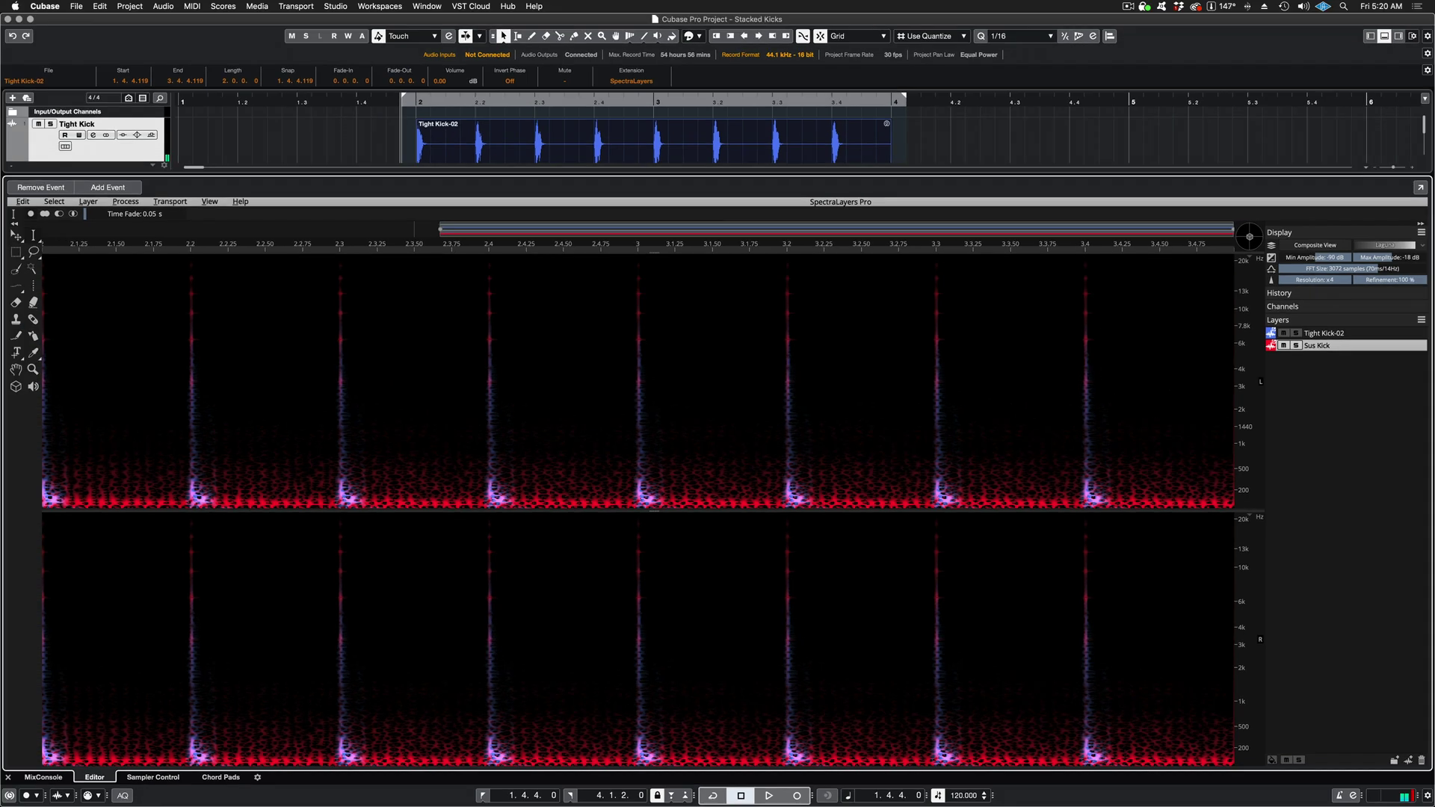
# Play the hybrid kick, Tight Kick-02 hits followed by Sus Kick low end, then stop.
pyautogui.press('space')
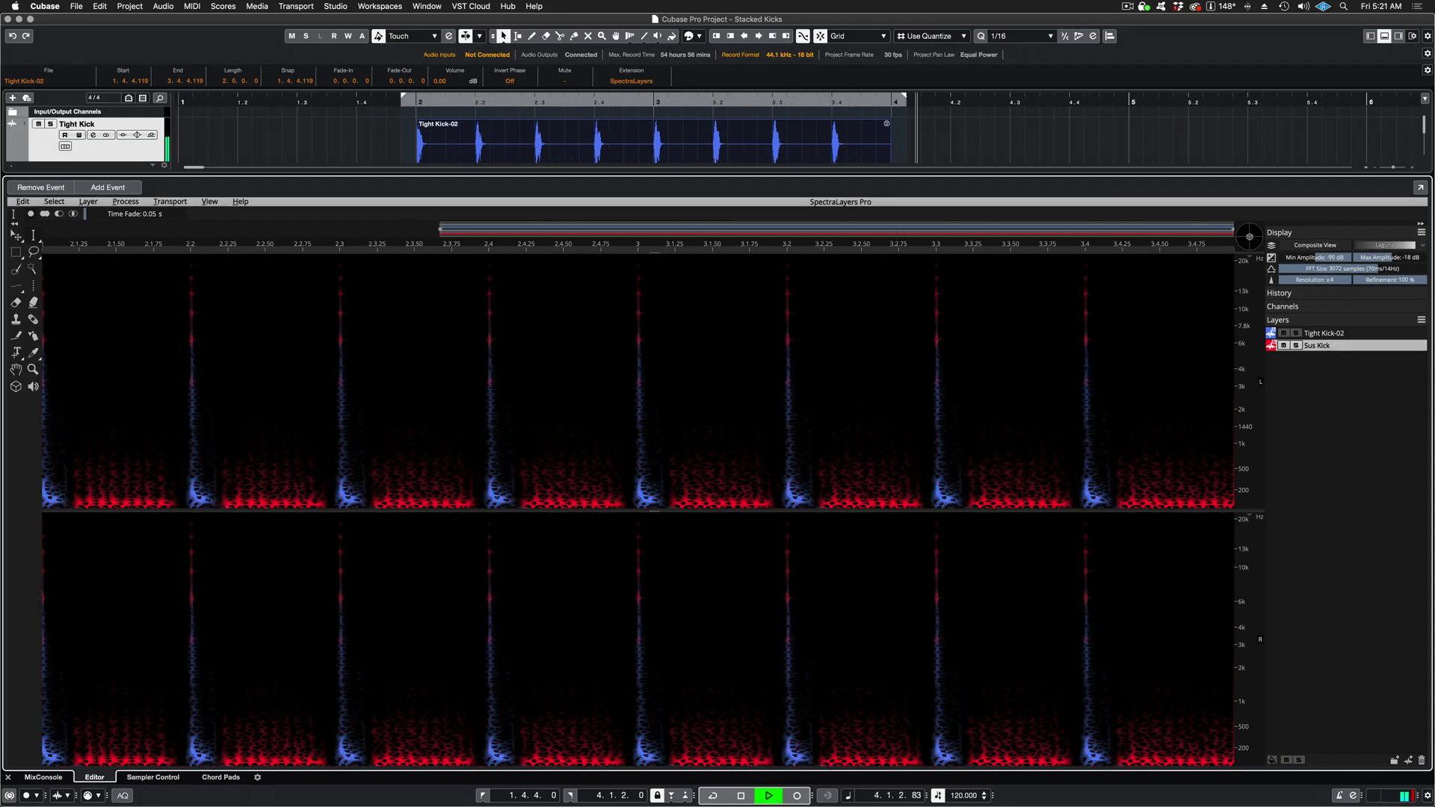
pyautogui.press('space')
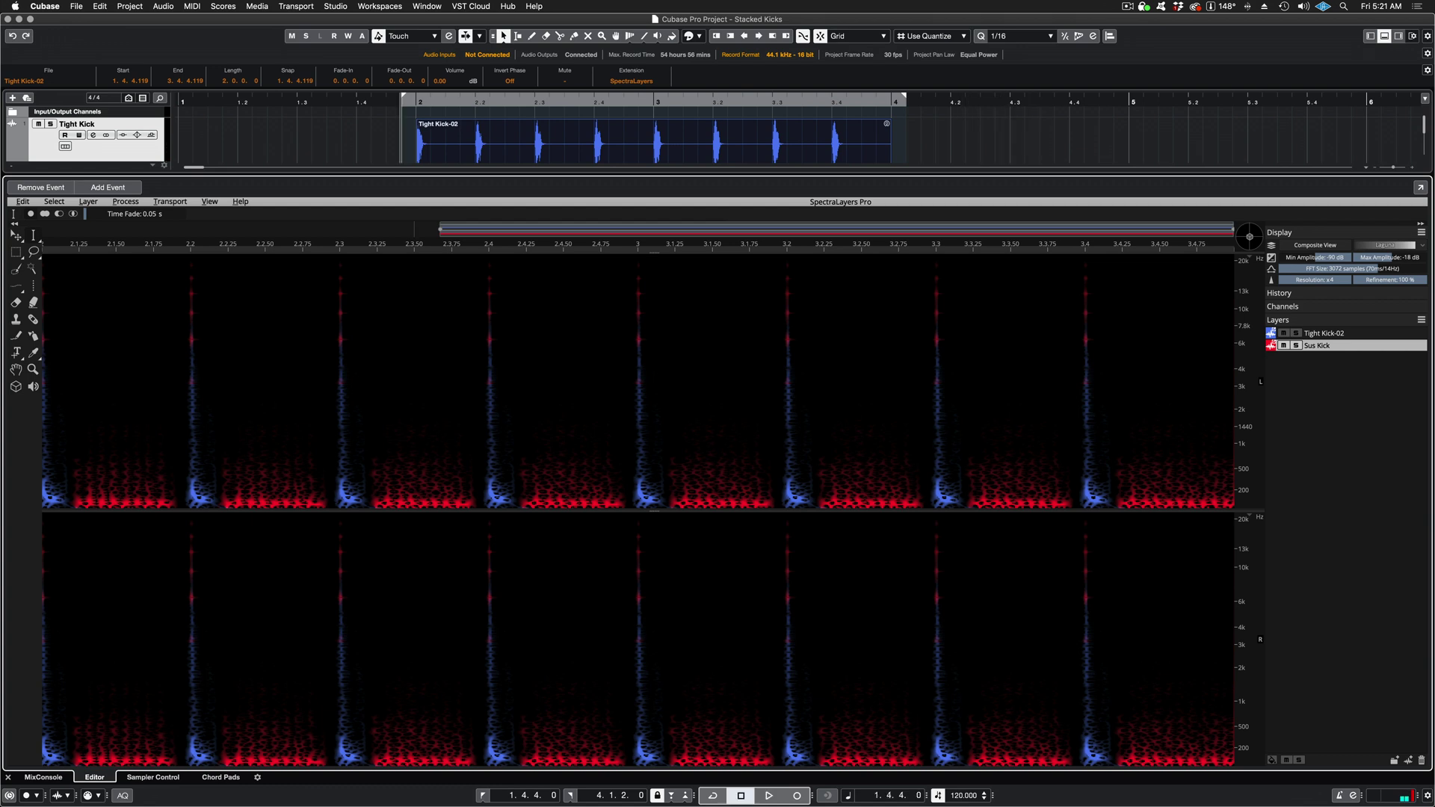